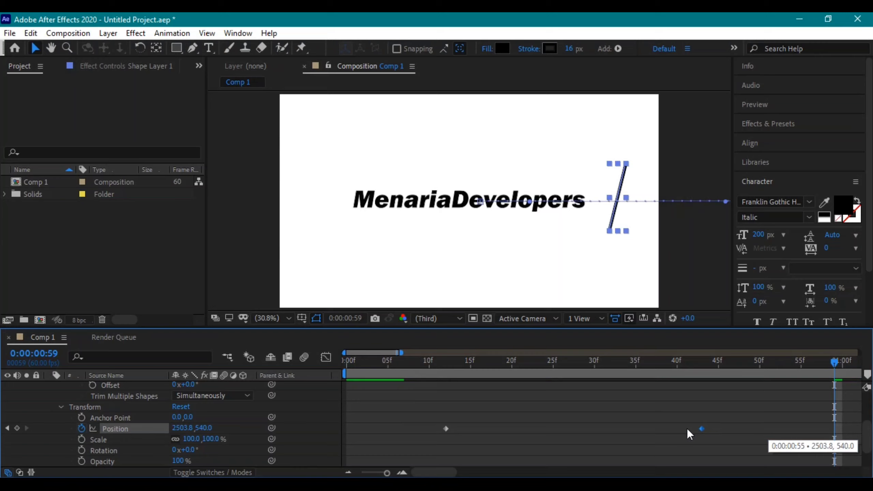
Play back the slash line's slide across the text from the composition's first frame
alt+scroll(624, 436, down, 5)
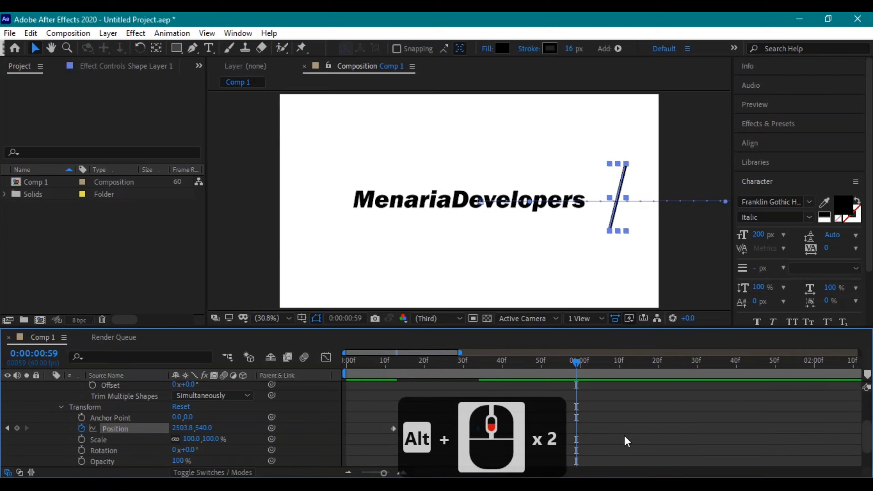
alt+scroll(624, 436, down, 1)
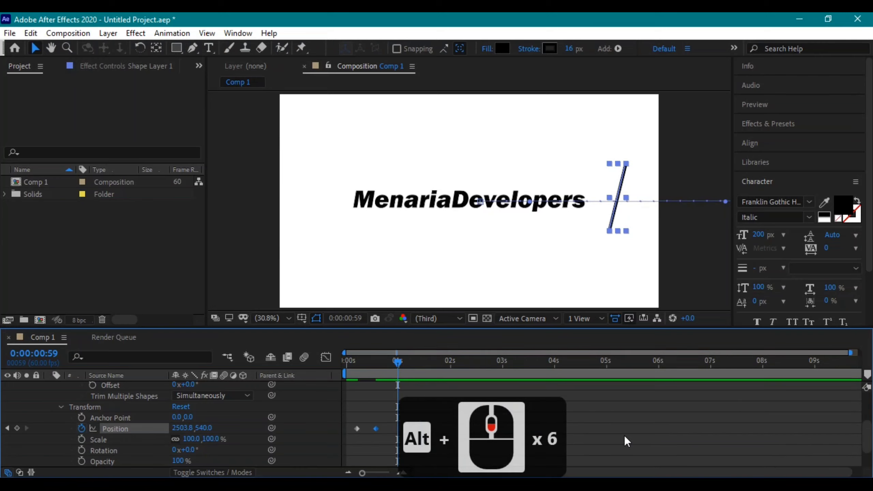
click(426, 445)
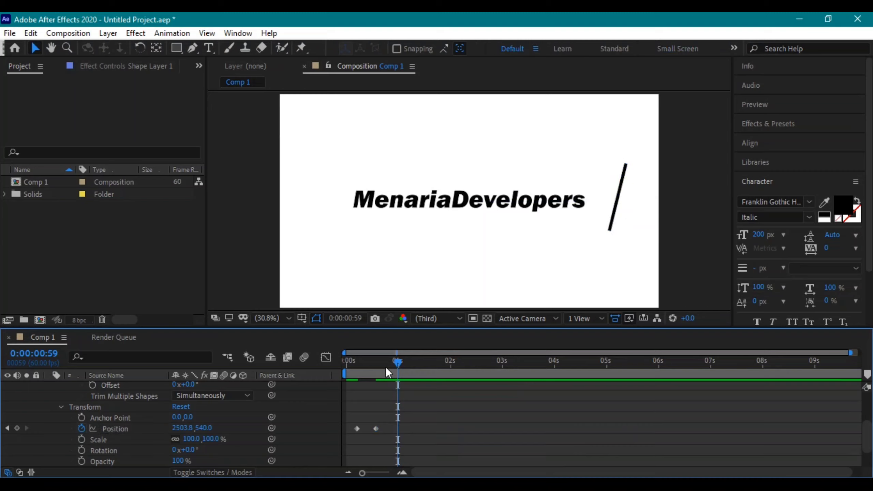
drag(331, 371, 200, 386)
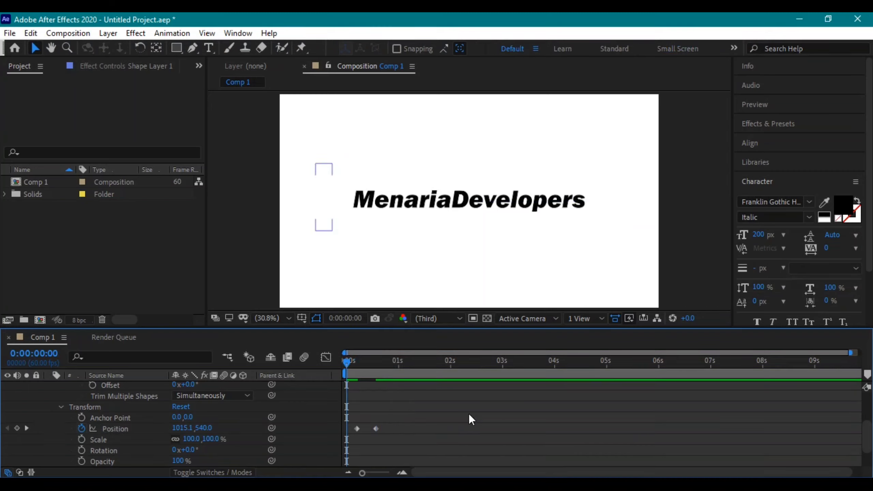
key(space)
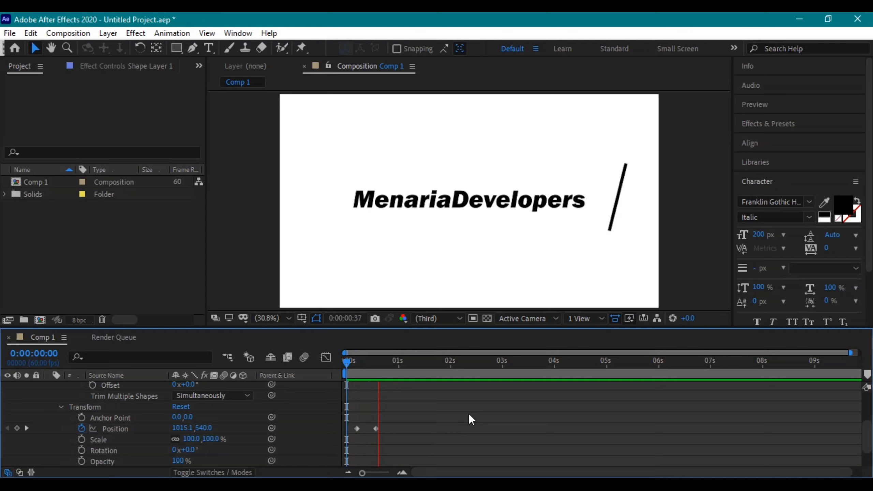
key(space)
Apply Easy Ease to both Position keyframes of the slash line
scroll(423, 435, down, 2)
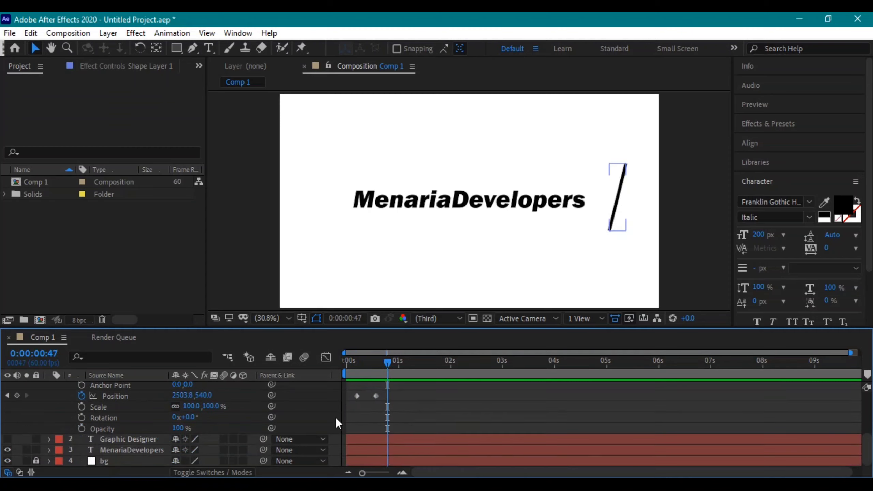
scroll(413, 425, up, 3)
scroll(414, 425, down, 2)
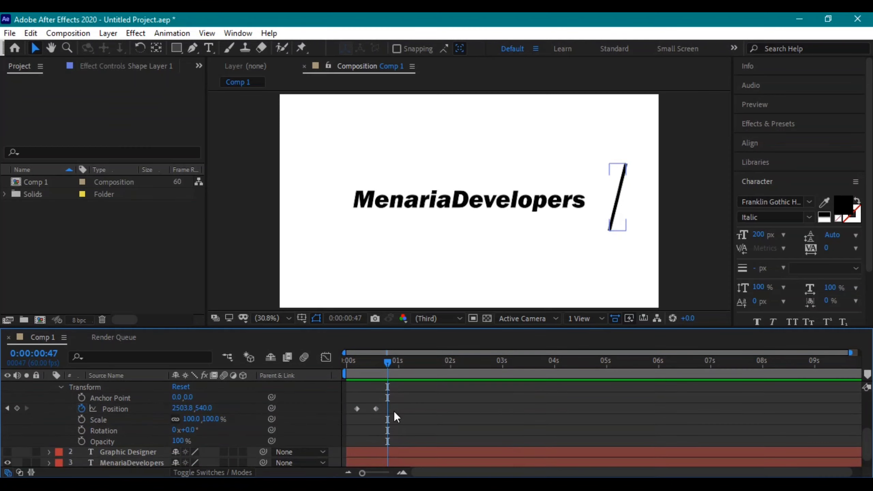
drag(394, 412, 359, 408)
right_click(356, 410)
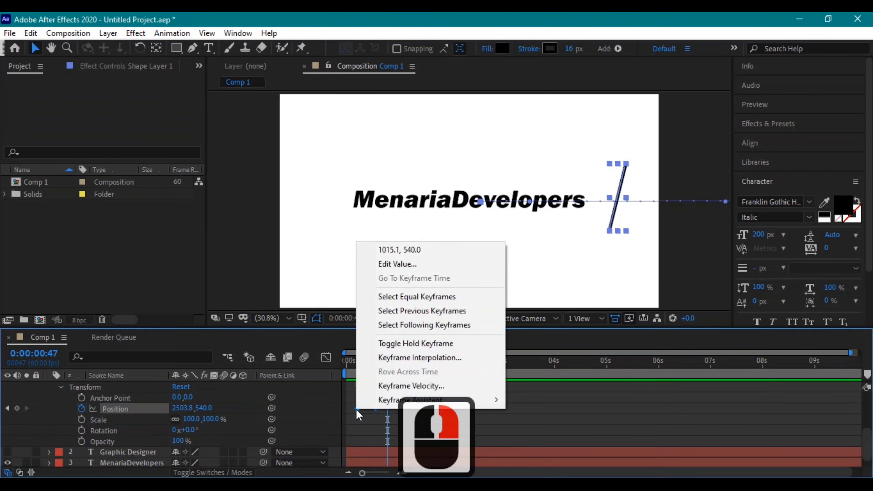
mouse_move(377, 402)
click(575, 328)
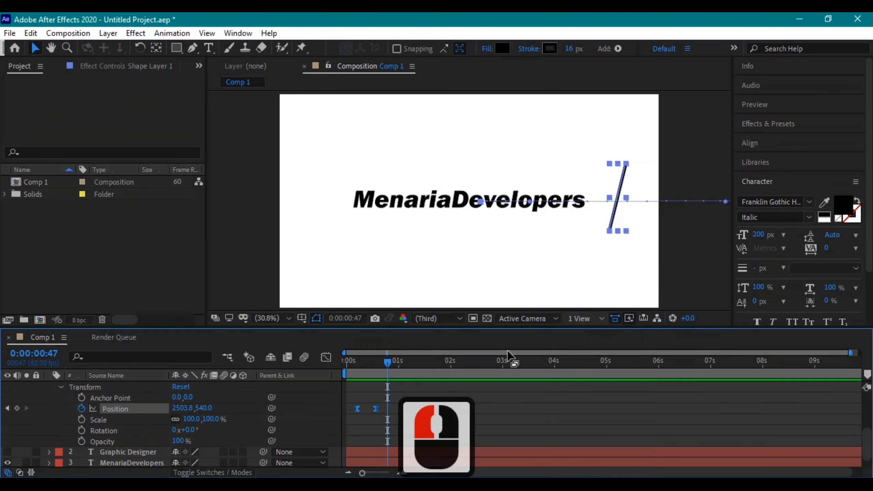
Reshape the slash's Position speed graph so the slide peaks early and slows down gradually toward its second keyframe
key(shift+F3)
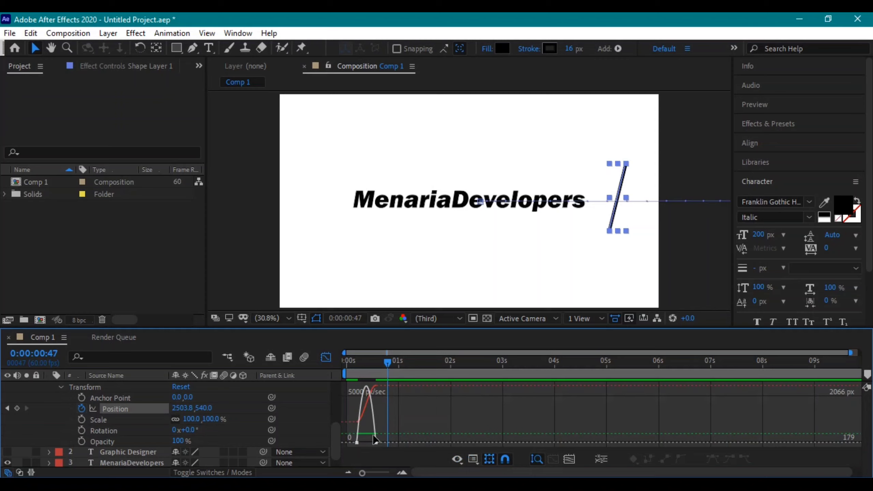
alt+scroll(374, 440, up, 4)
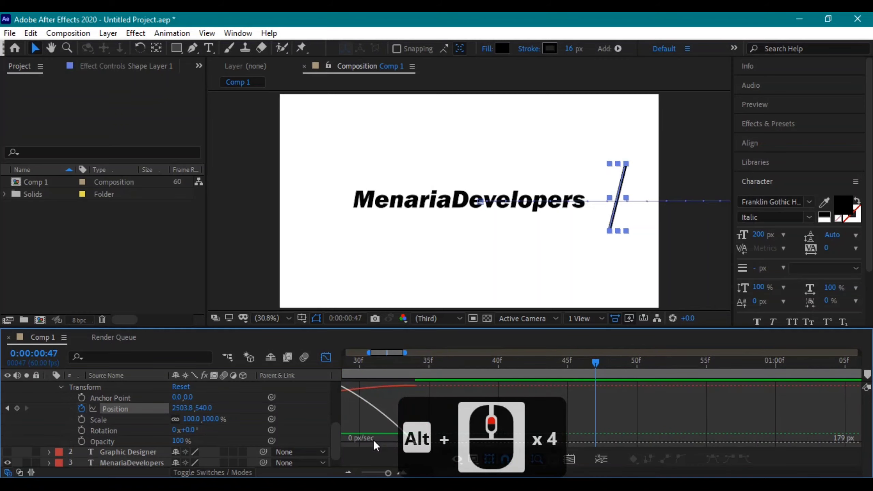
shift+scroll(374, 440, left, 2)
scroll(374, 440, left, 3)
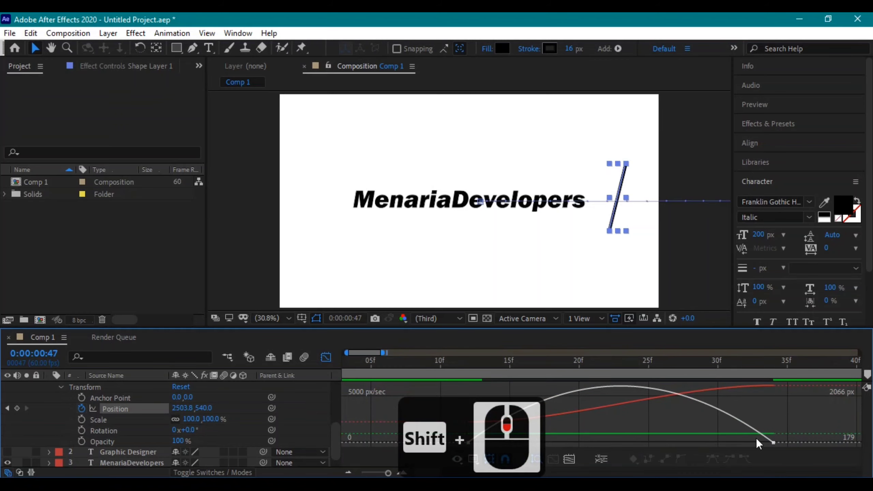
drag(758, 438, 787, 448)
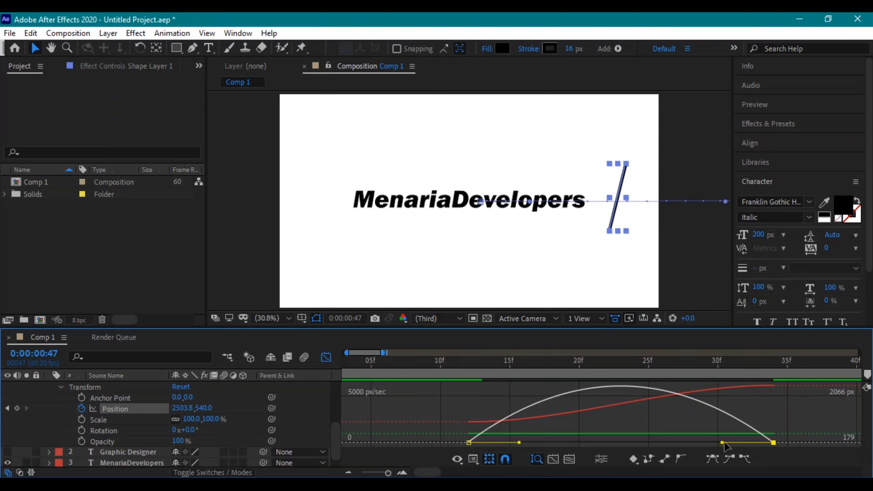
drag(723, 444, 591, 443)
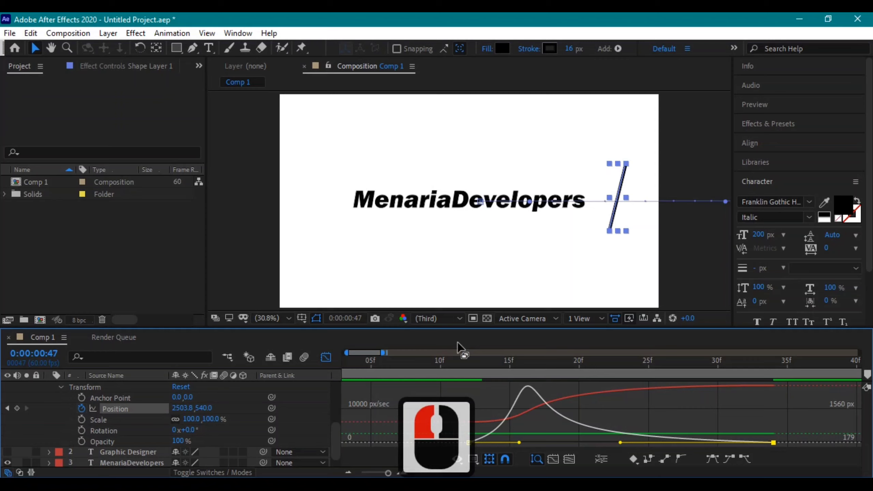
Preview the slash's reshaped slide from the first frame and return to the layer keyframe view
click(414, 364)
drag(323, 372, 206, 373)
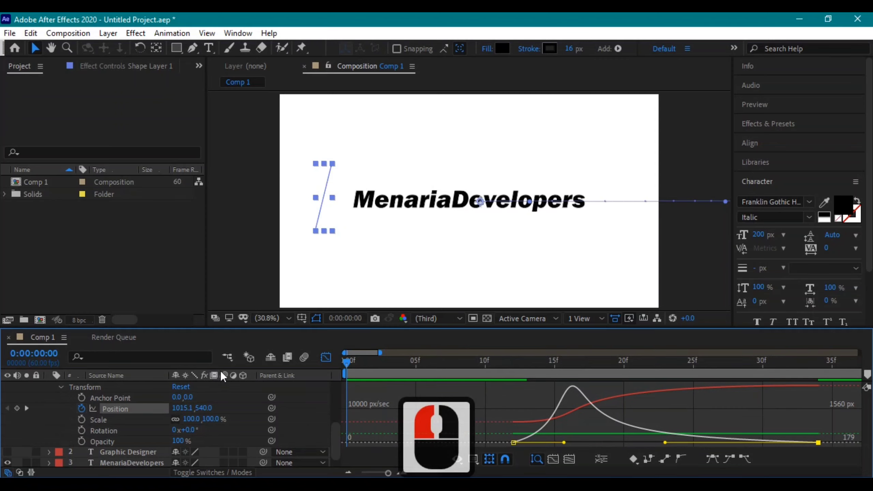
key(space)
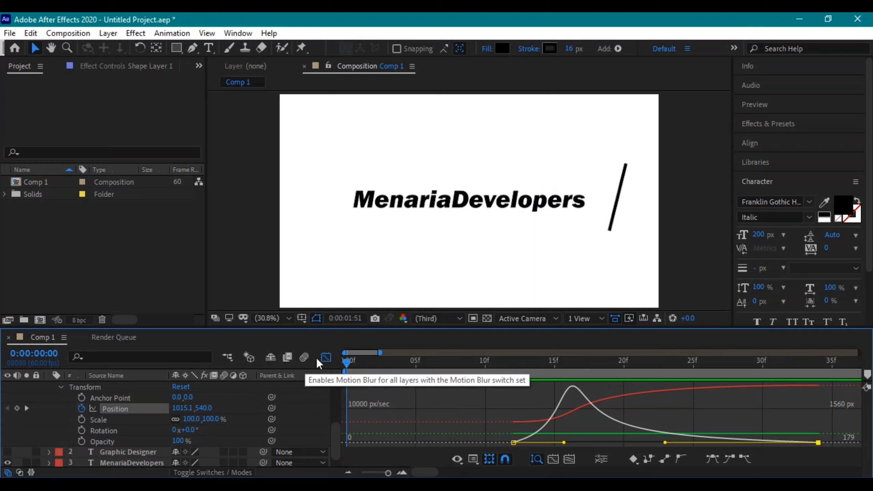
click(326, 357)
Copy the slash's first Position keyframe and paste it at 0:00:00:59 so the line returns to its starting place
click(484, 375)
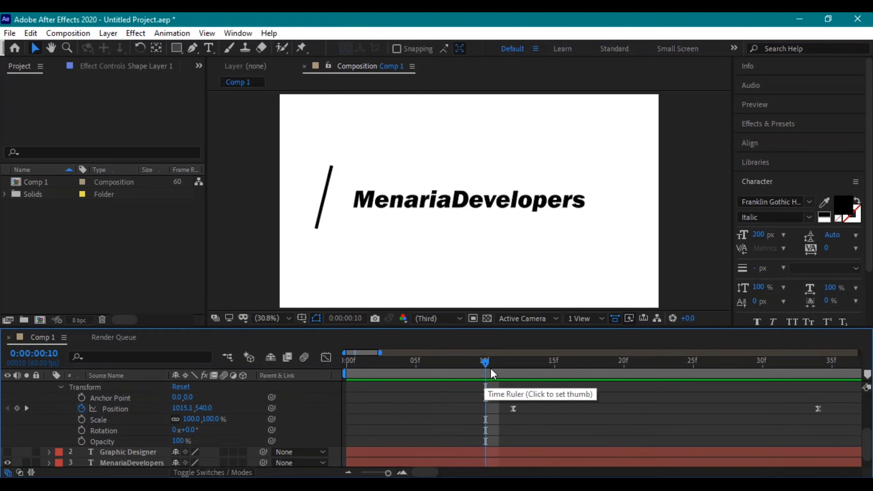
click(548, 408)
alt+scroll(547, 407, down, 6)
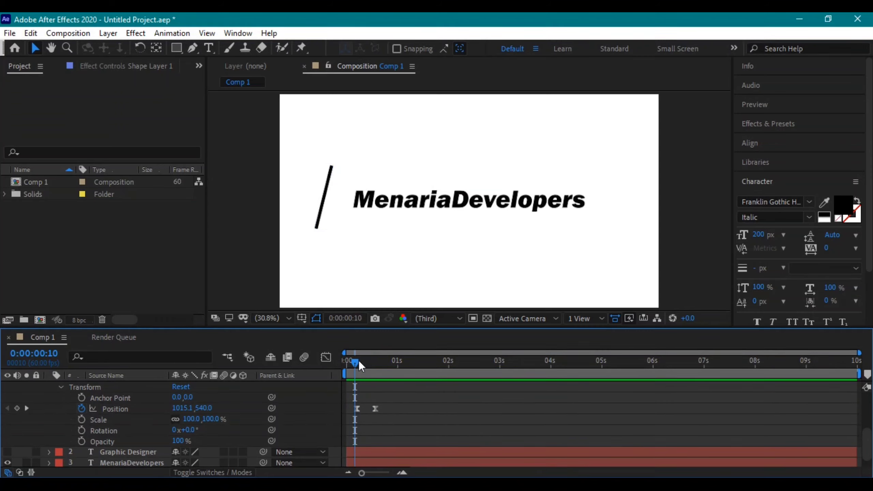
drag(359, 361, 400, 362)
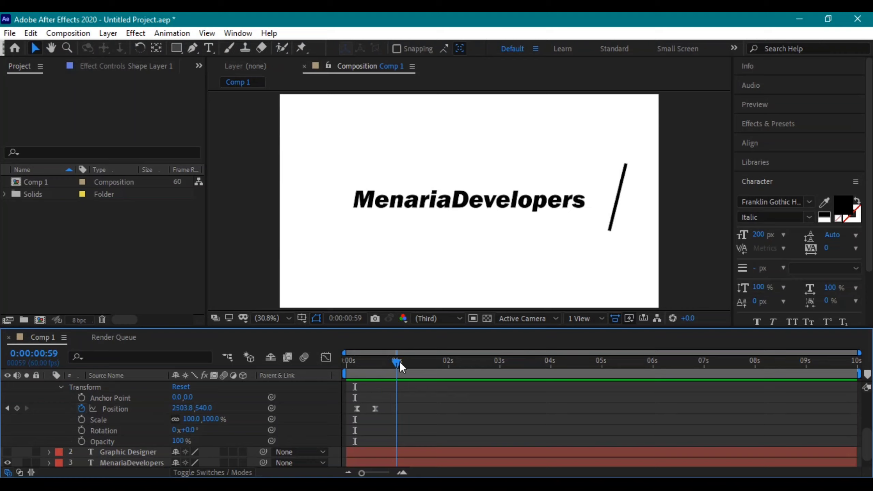
click(360, 408)
click(357, 408)
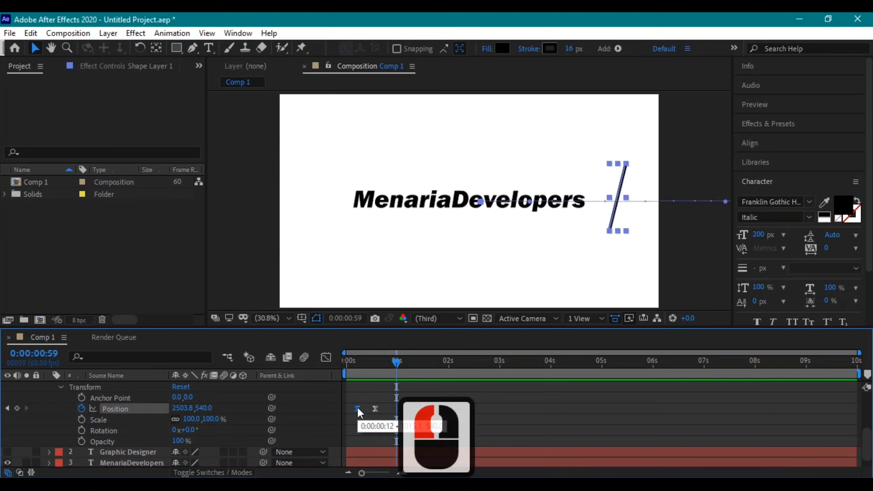
key(ctrl+c)
key(ctrl+v)
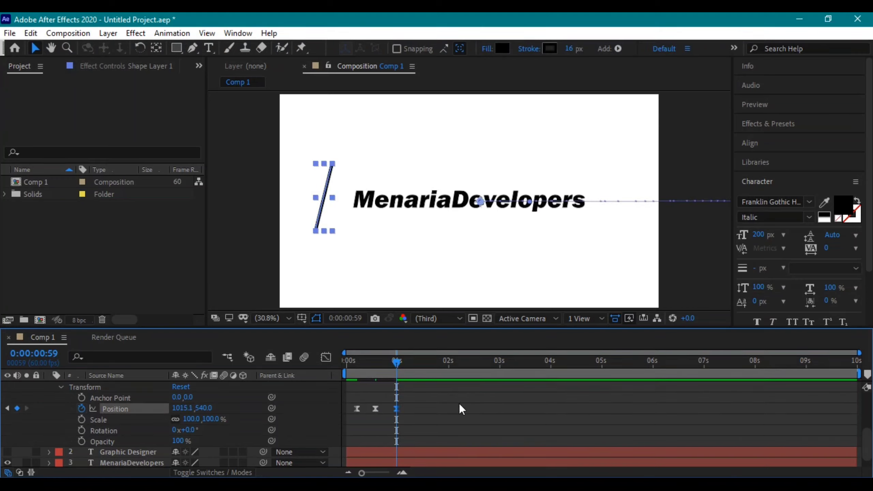
Reshape the return slide's speed graph so it starts slowly and peaks shortly before the last Position keyframe
double_click(375, 408)
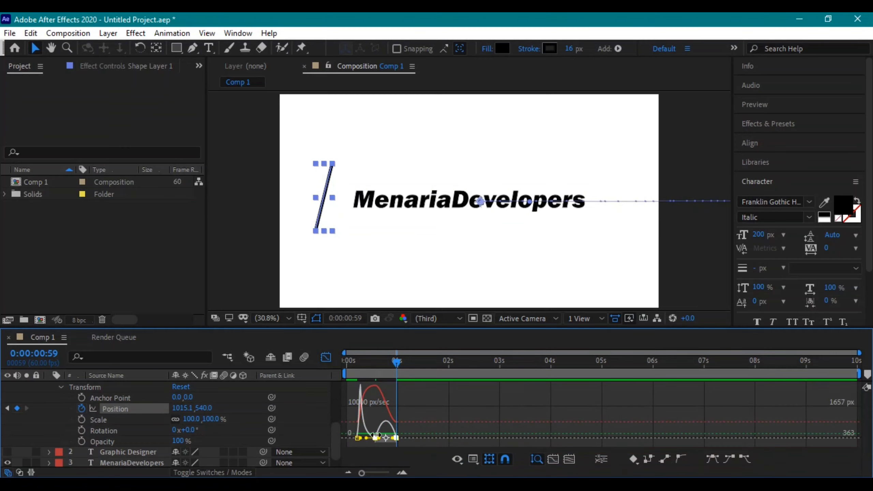
scroll(376, 435, up, 2)
scroll(376, 434, up, 1)
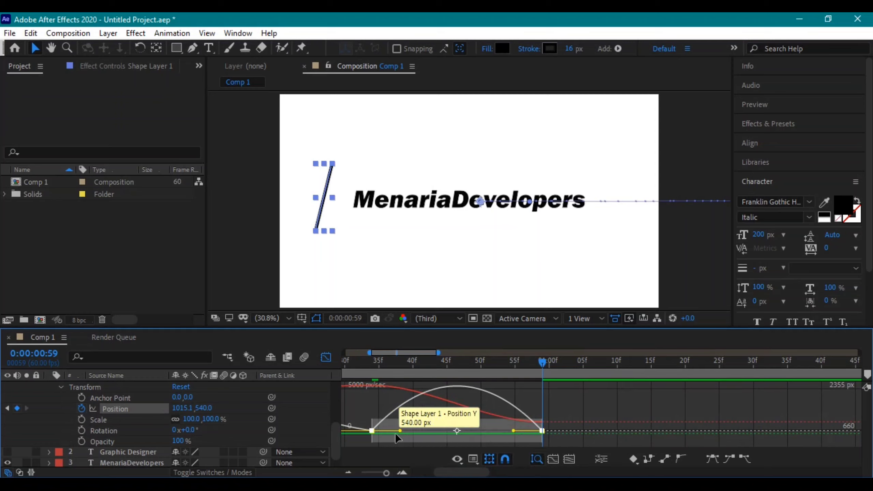
drag(400, 431, 511, 430)
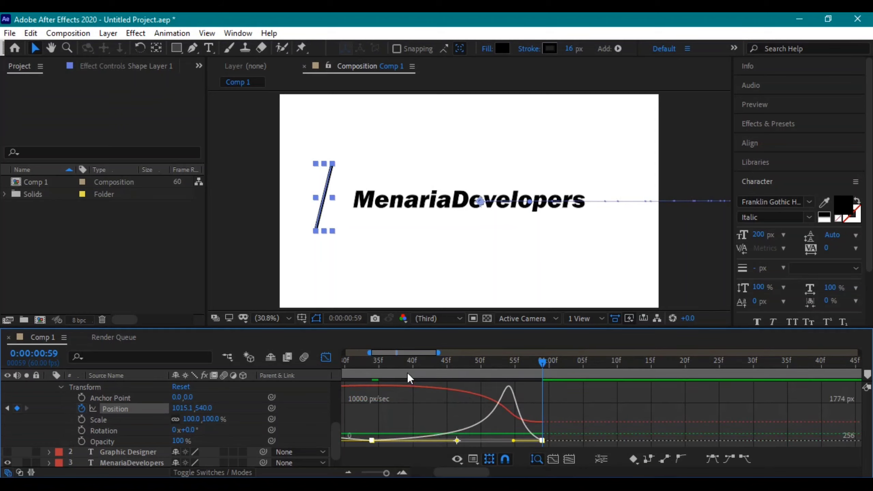
Preview the slash's slide out and back from the first frame, and leave the graph view
drag(401, 365, 82, 341)
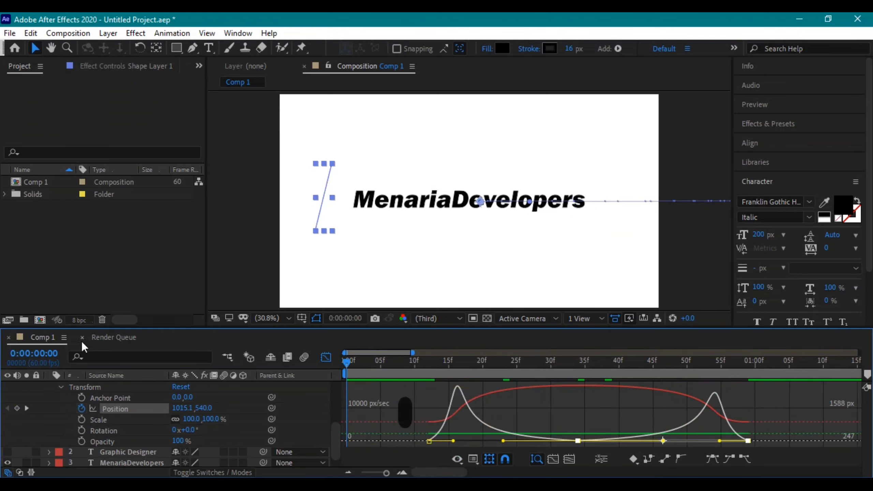
key(space)
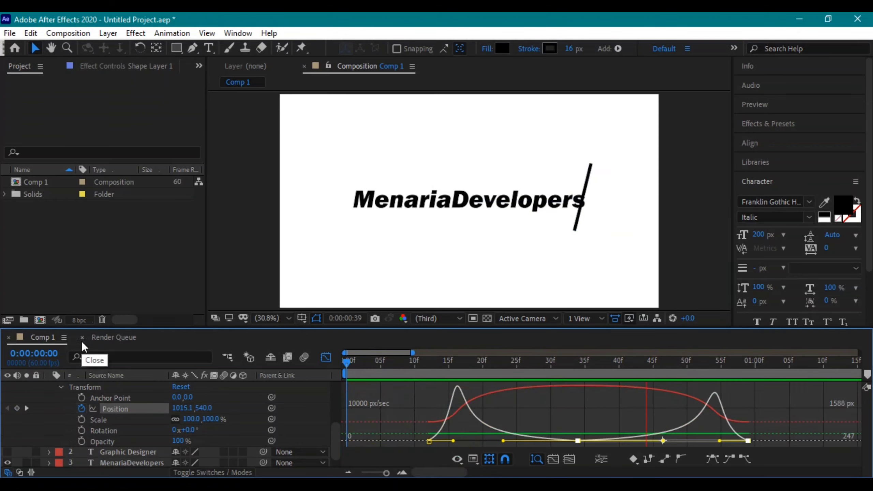
key(space)
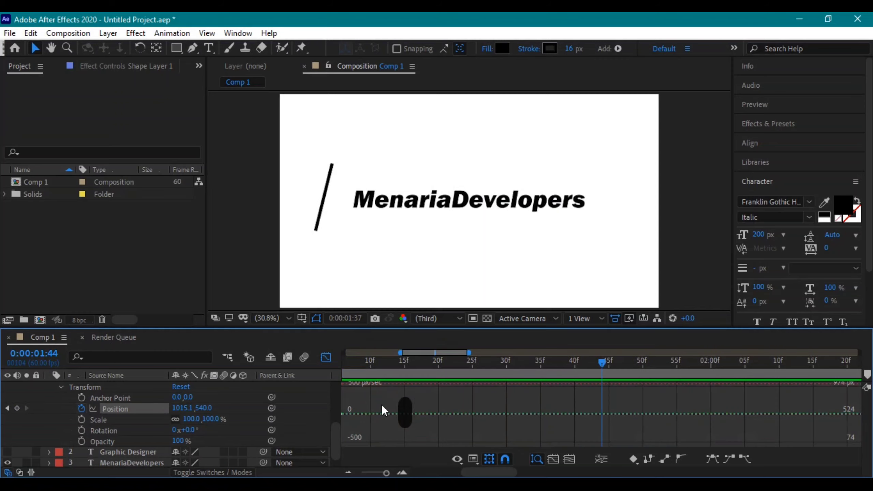
click(326, 358)
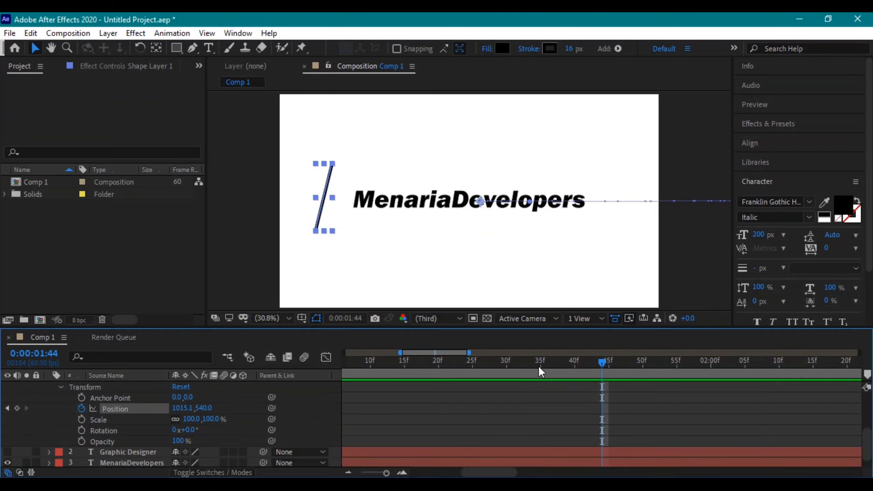
Shift the second Start and End trim keyframes to frame 10, together with all Position keyframes, six frames earlier
key(Home)
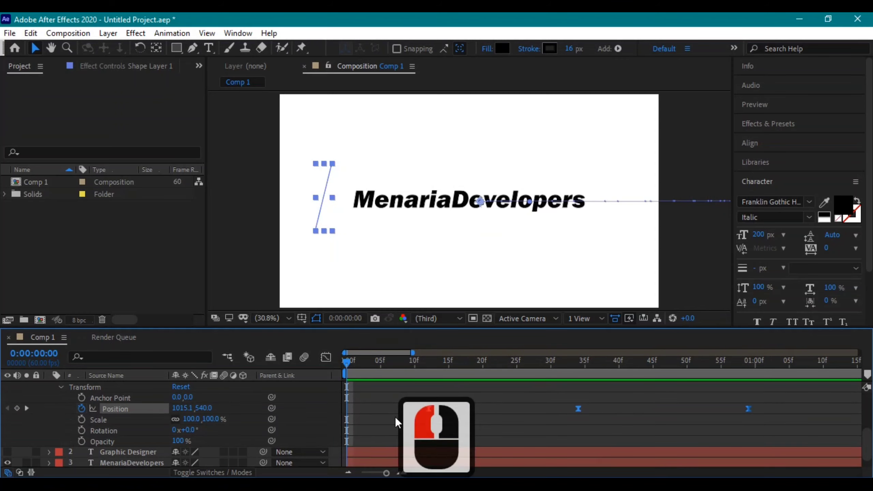
scroll(395, 416, up, 3)
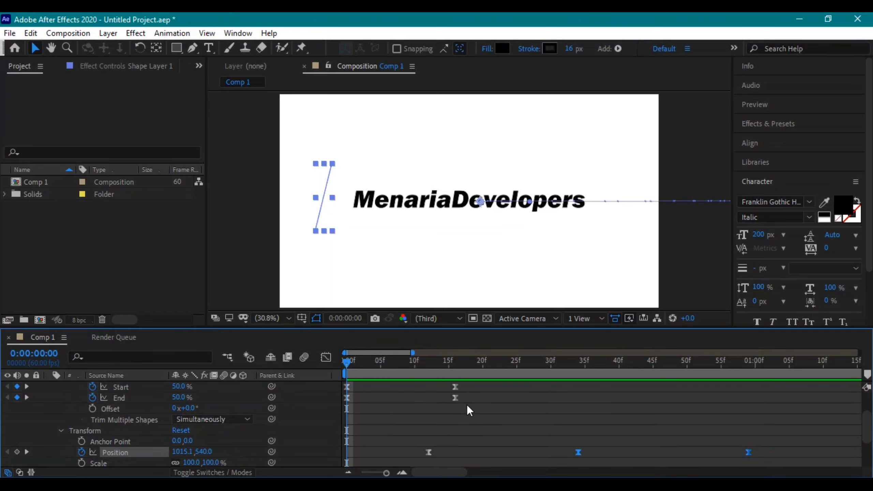
drag(466, 405, 763, 476)
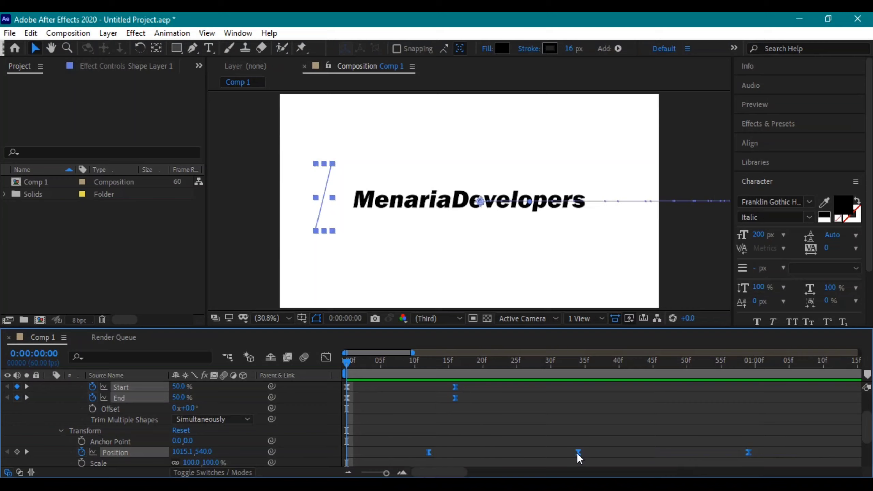
drag(578, 453, 538, 453)
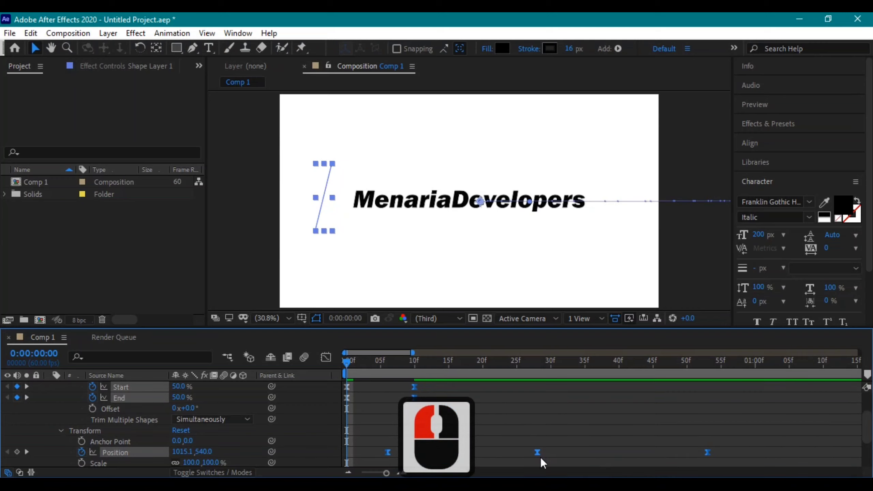
Copy the slash line's Start and End trim keyframes at frames 0 and 10
click(520, 416)
drag(439, 405, 346, 382)
key(ctrl+c)
click(528, 413)
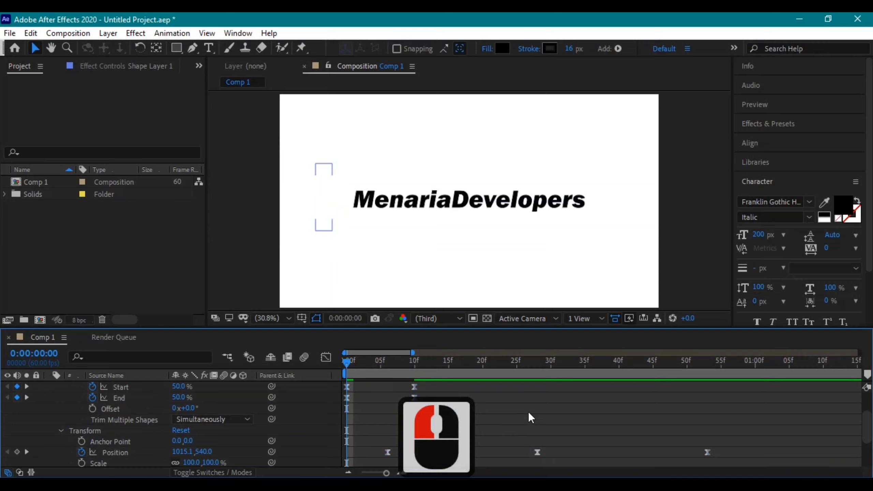
Play back the retimed slash animation to check its pacing
key(space)
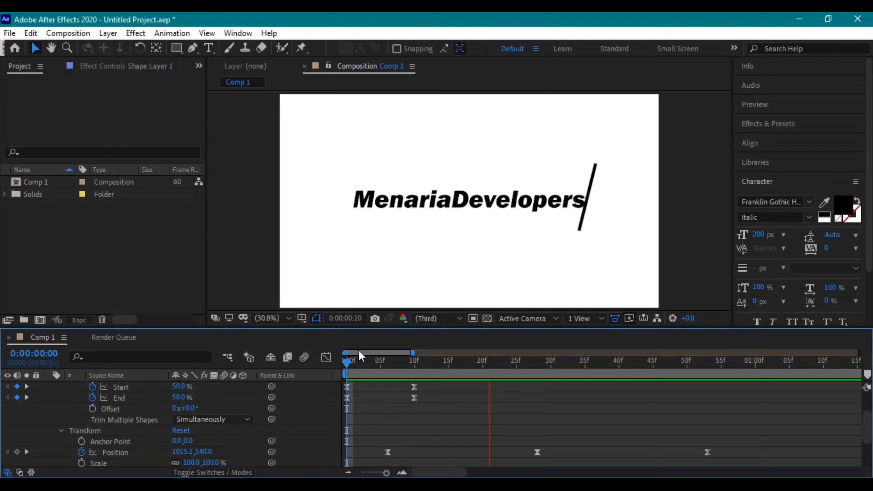
key(space)
key(space)
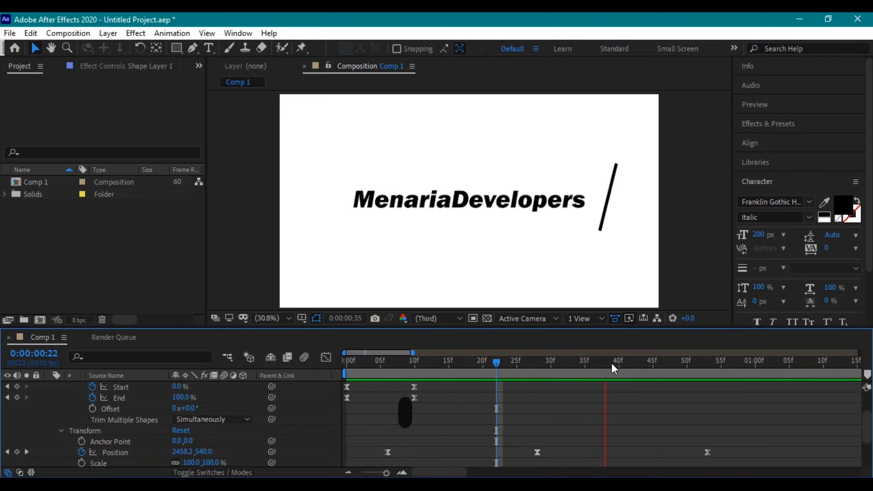
Copy the slash line's Start and End trim keyframes at frames 0 and 10 and paste them starting at frame 49
drag(707, 363, 672, 362)
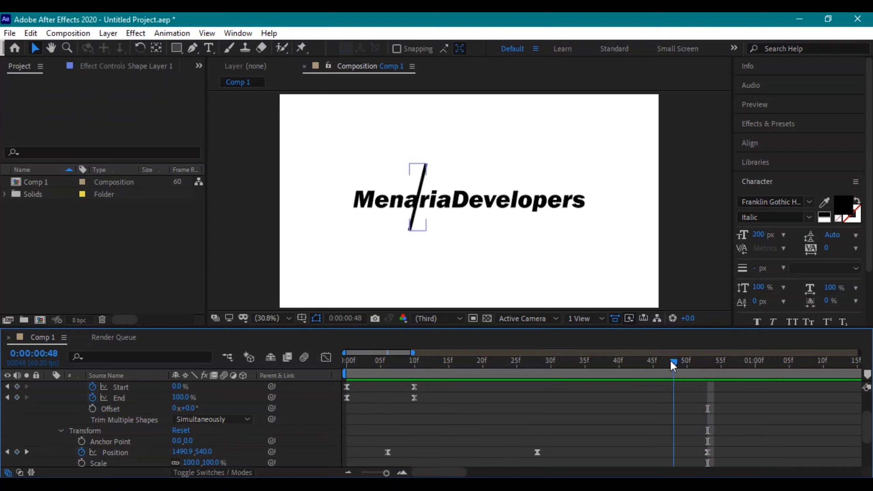
click(679, 360)
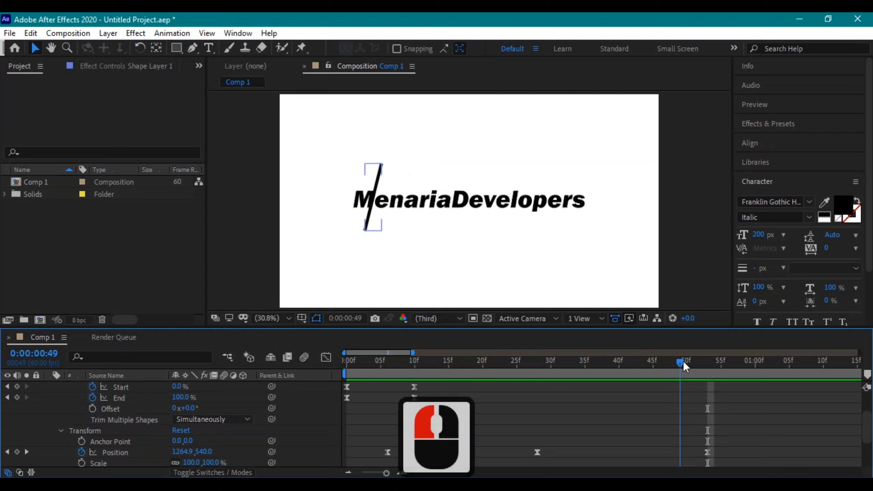
key(ctrl+v)
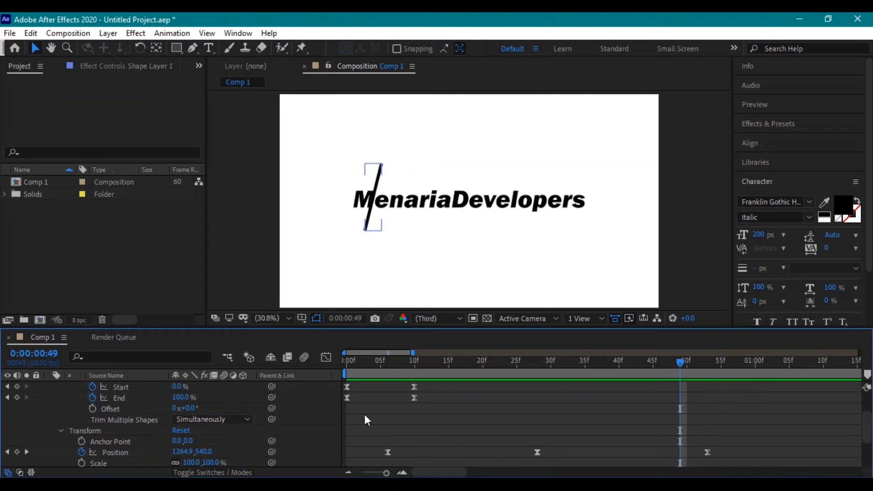
drag(421, 402, 344, 383)
key(ctrl+c)
key(ctrl+v)
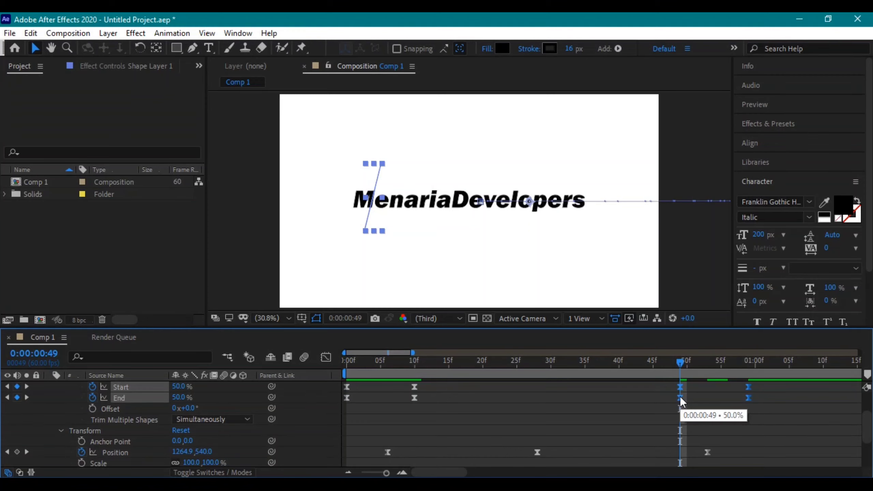
Time-reverse the pasted Start and End keyframes so the line trims away at the end, and deselect them
right_click(681, 397)
mouse_move(693, 393)
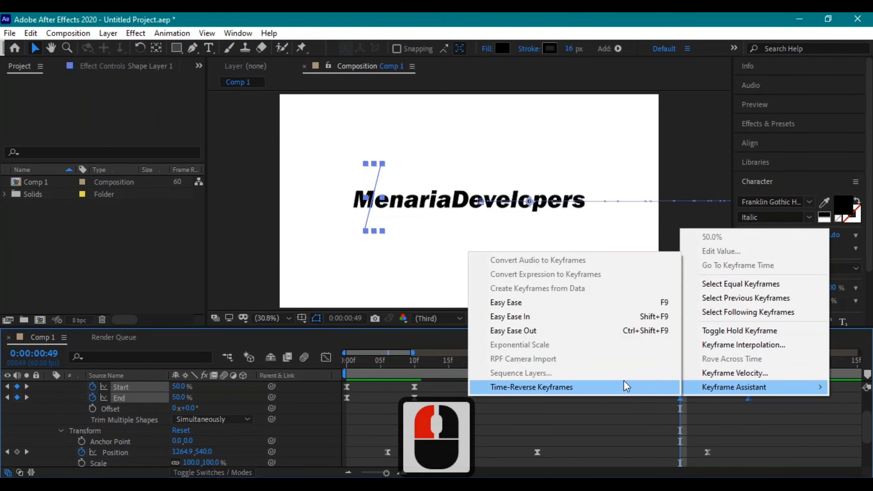
click(624, 384)
click(591, 416)
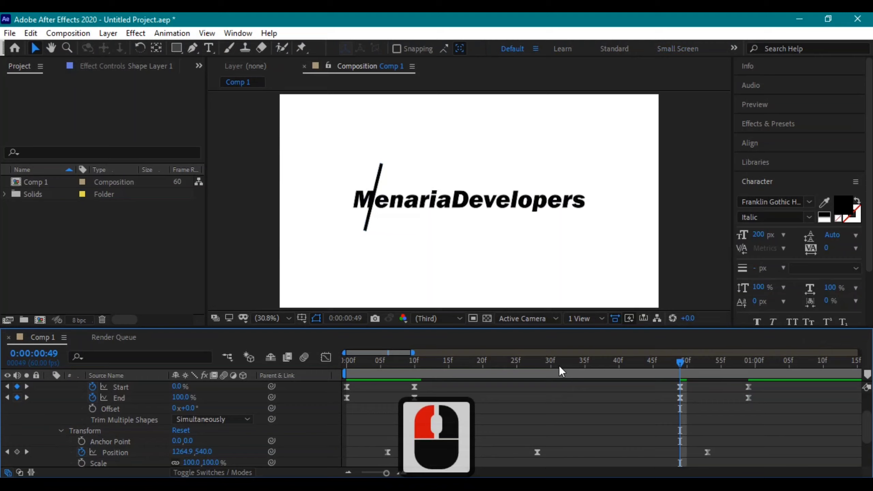
Preview the full slash animation from the first frame, return to frame 0 and collapse Shape Layer 1's properties
drag(560, 366, 346, 366)
key(space)
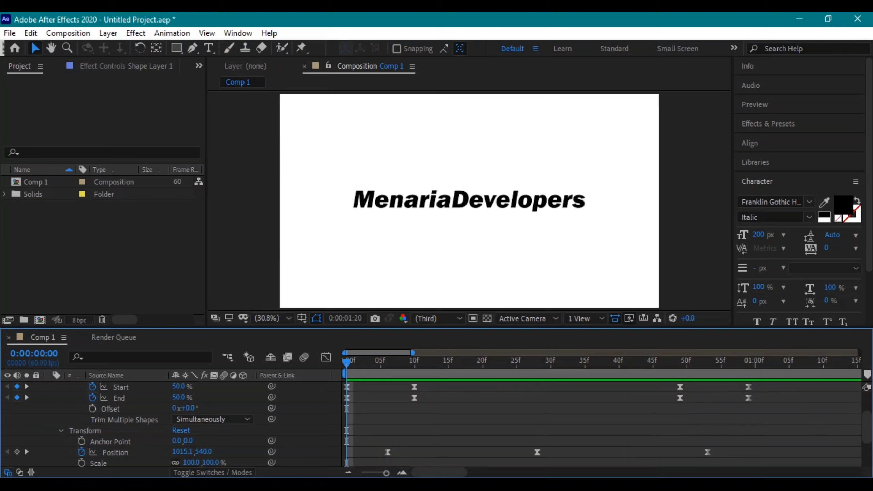
key(space)
drag(563, 363, 114, 369)
scroll(134, 391, up, 3)
click(50, 387)
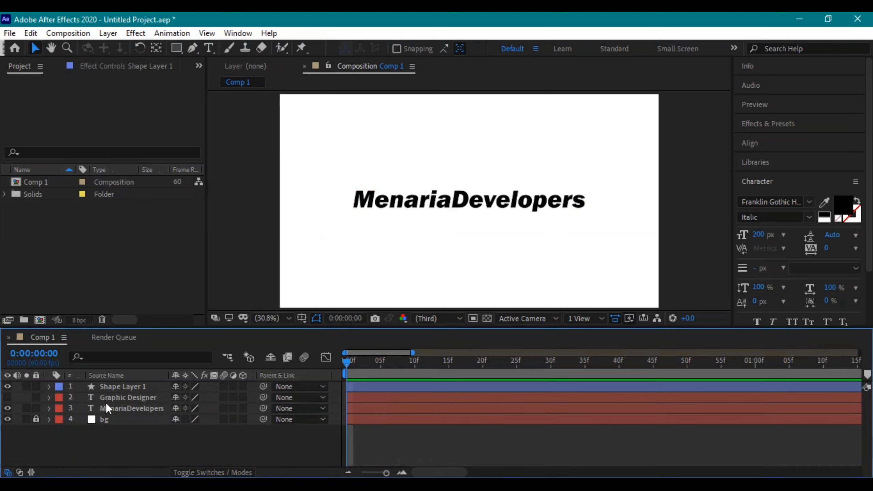
Draw a narrow four-point mask on the MenariaDevelopers layer with the Pen tool, in the empty area before the text
click(129, 407)
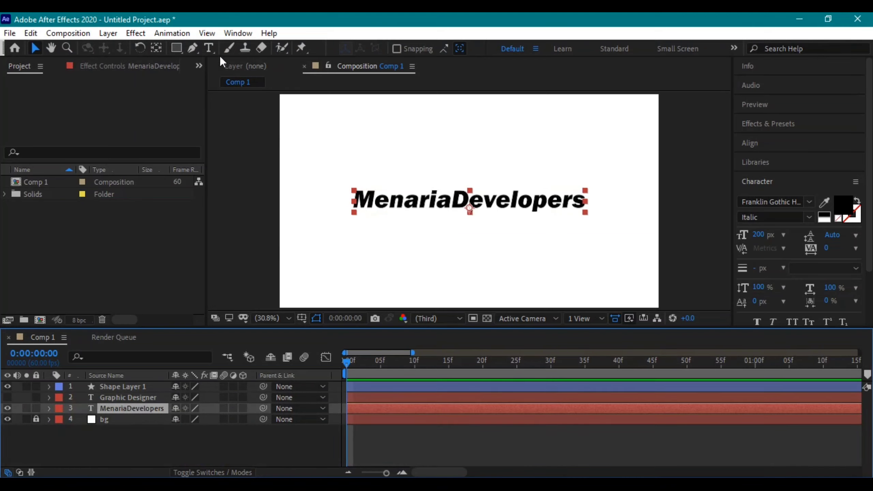
click(192, 51)
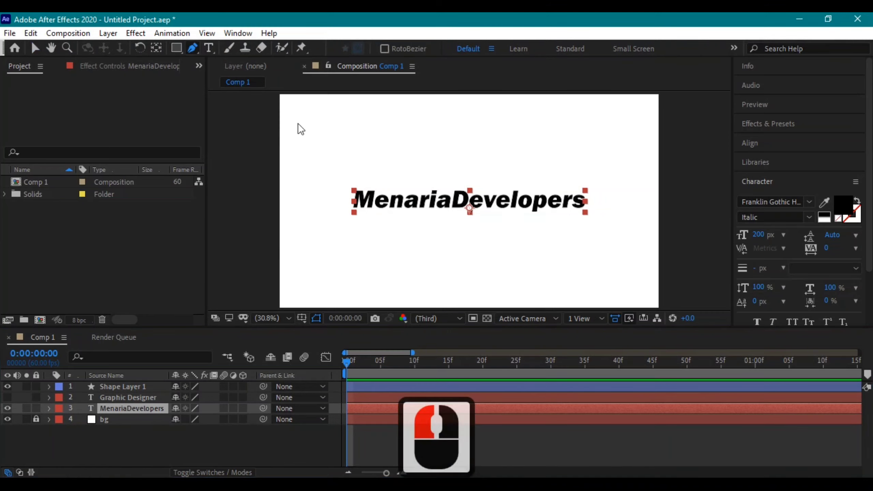
click(310, 165)
shift+click(309, 223)
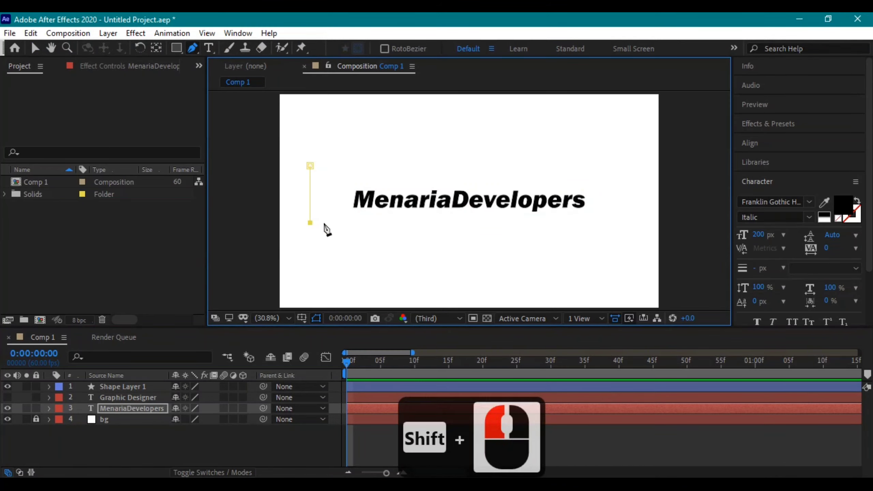
shift+click(323, 165)
click(310, 165)
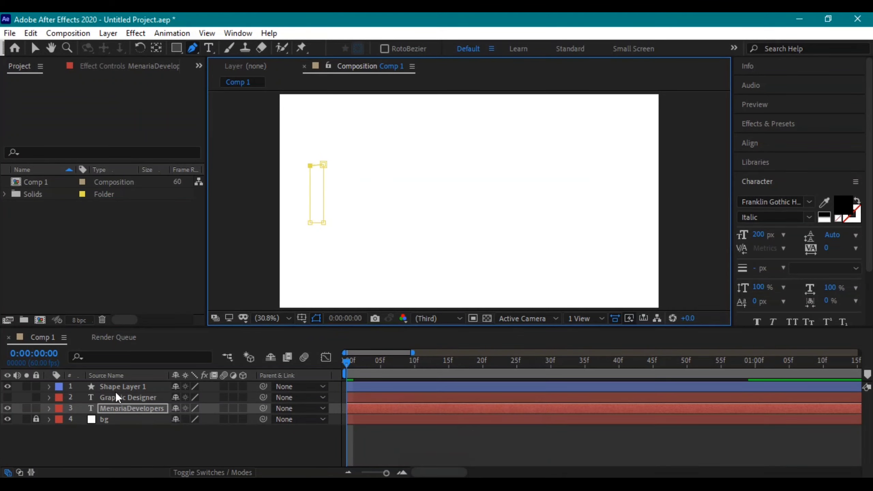
At frame 7, widen the mask outward on its left side and slant its right edge to match the slash
drag(347, 363, 395, 367)
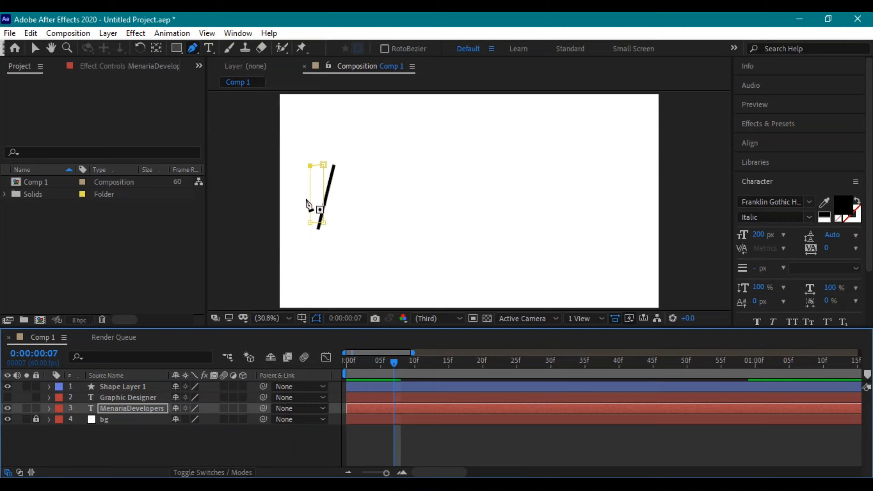
click(310, 227)
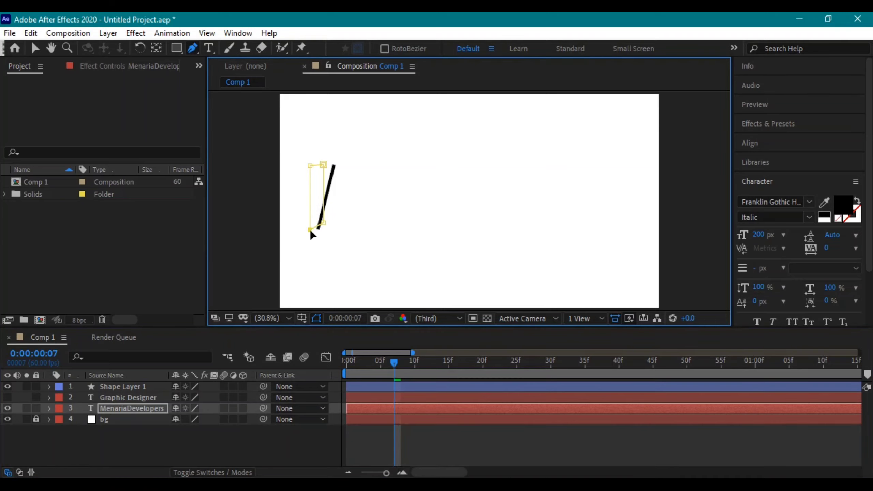
shift+click(310, 230)
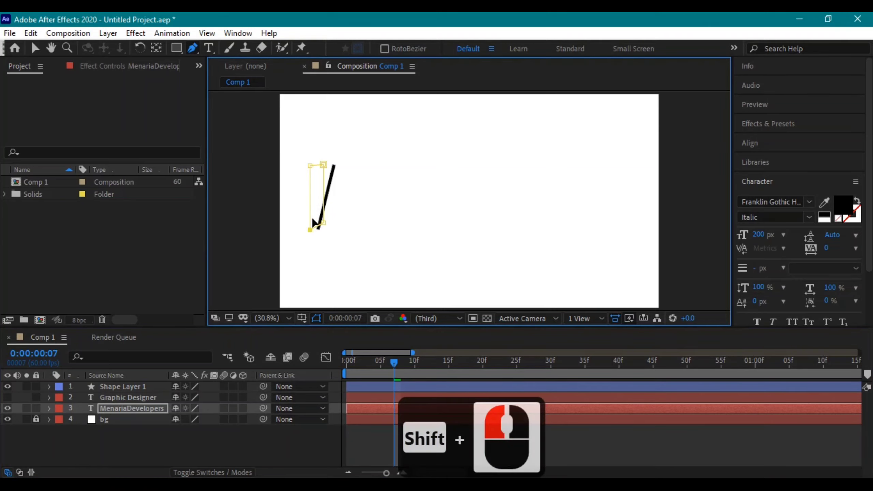
shift+click(310, 165)
drag(310, 165, 300, 167)
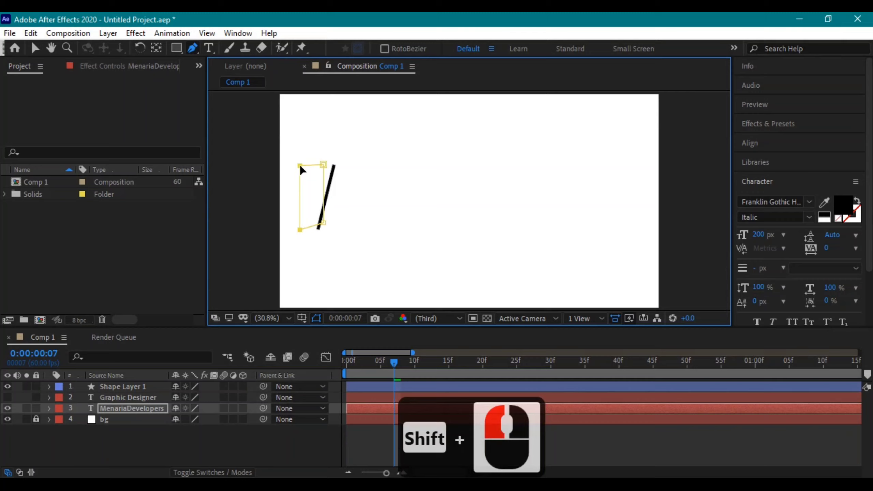
drag(325, 223, 319, 228)
click(318, 230)
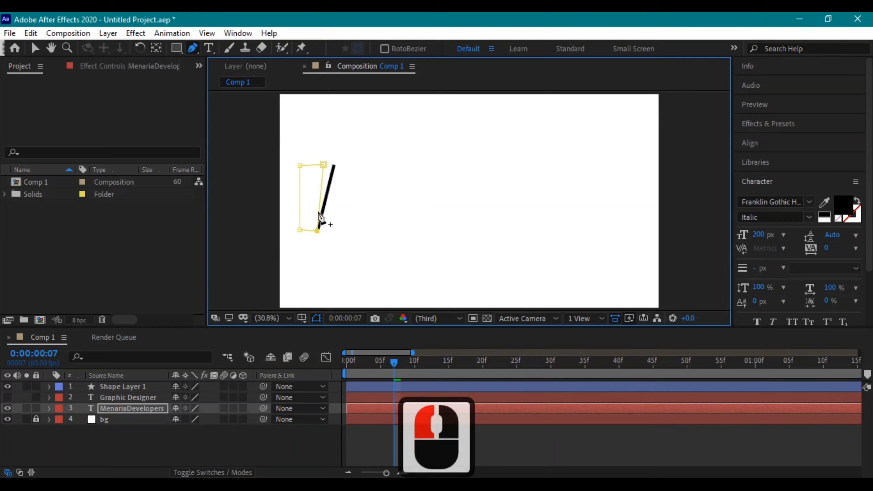
drag(324, 164, 335, 165)
click(335, 166)
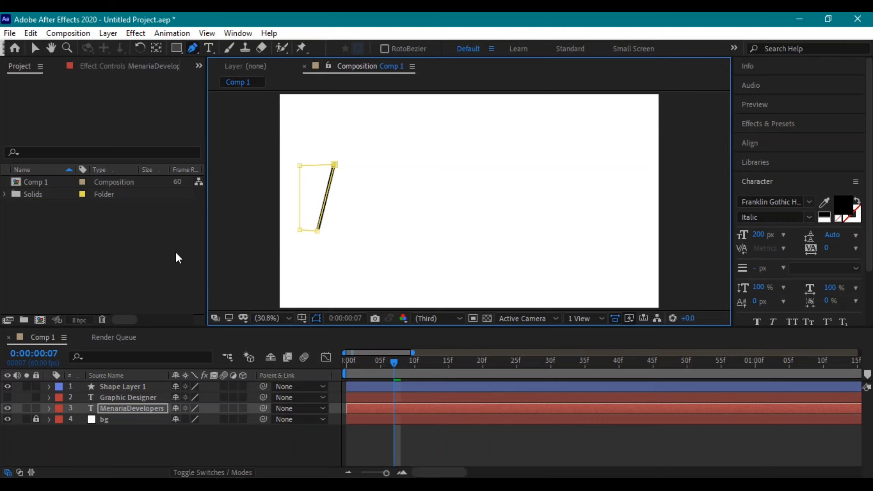
Add a Mask Path keyframe at frame 7 and keep only the two points of the mask's slanted edge selected
key(m)
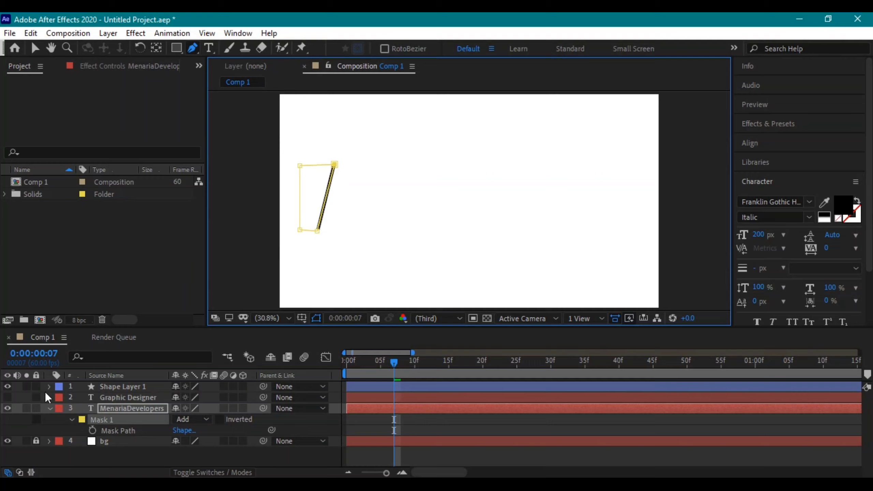
click(92, 430)
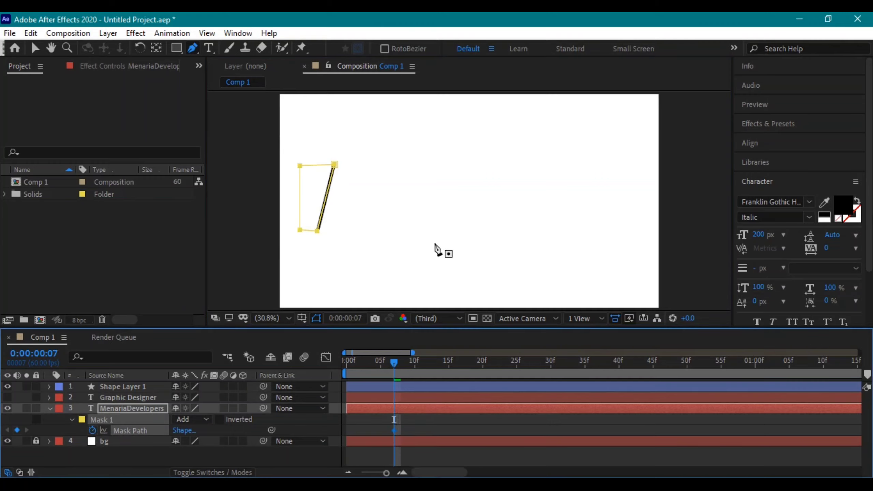
double_click(301, 170)
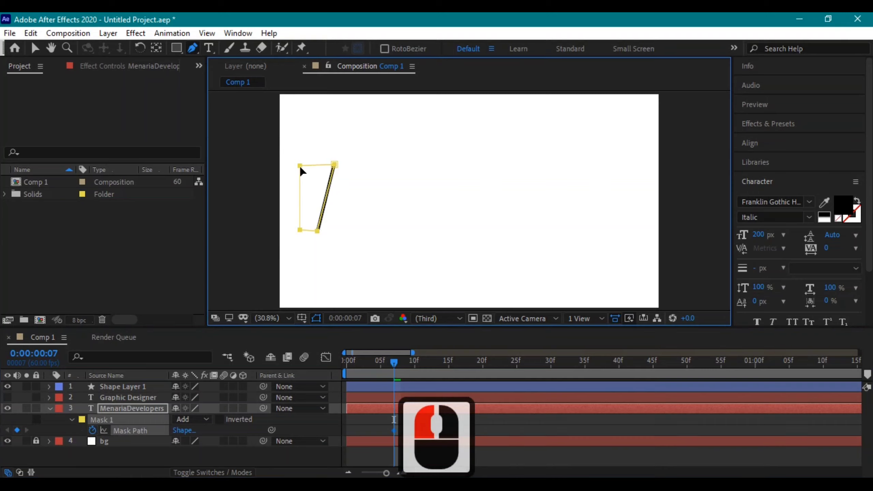
shift+click(300, 166)
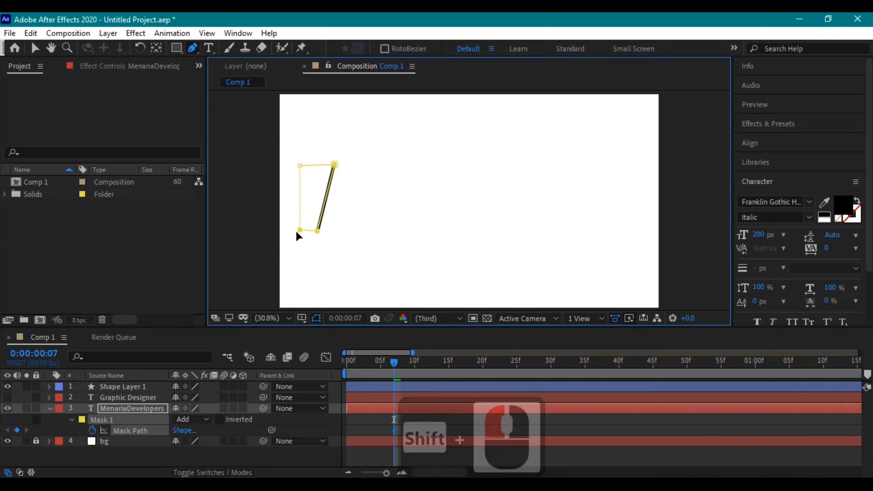
shift+click(301, 230)
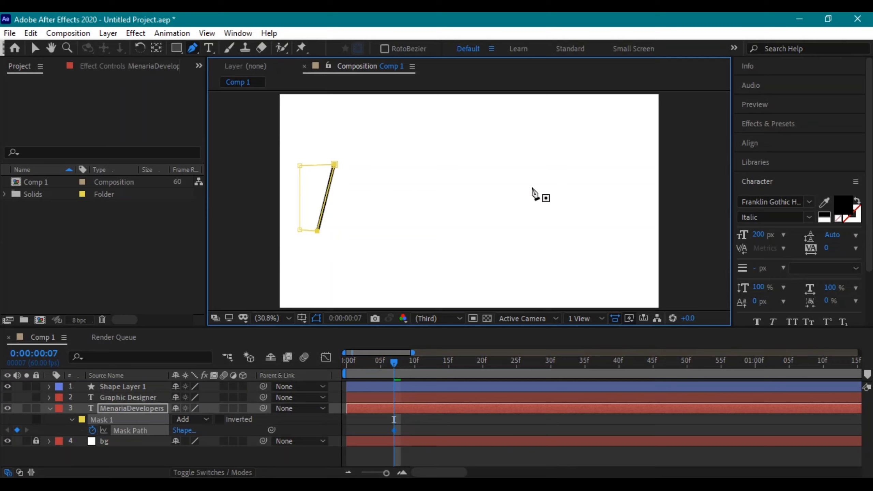
Advance to frames 8 and 9, moving the mask's slanted edge right to meet the slash on each frame
key(Page_Down)
key(Right)
key(Right)
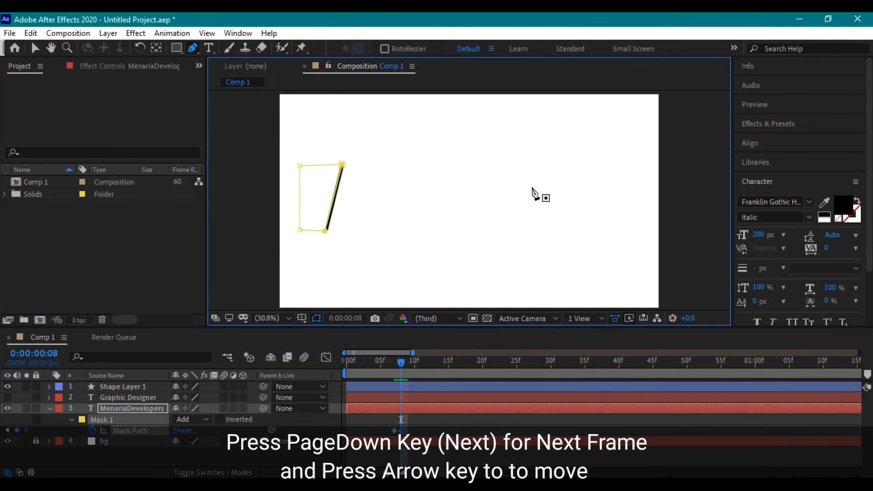
key(Page_Down)
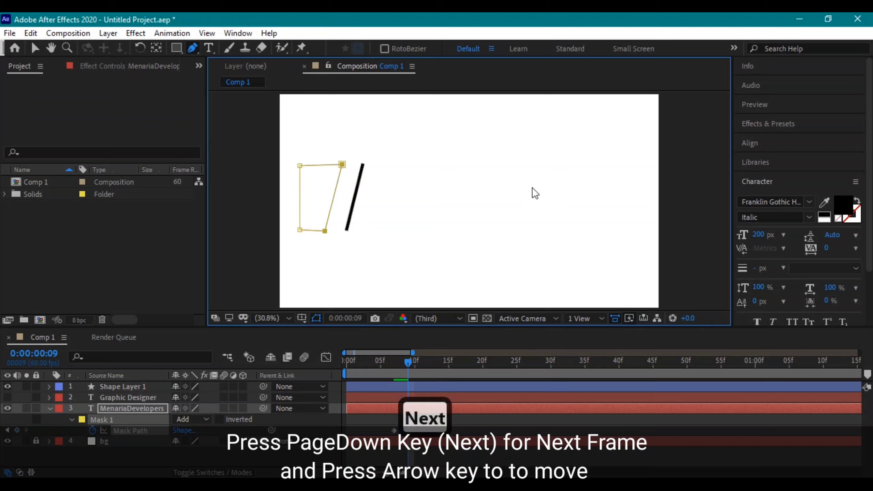
key(Right)
key(Right)
key(Right)
key(Right)
key(Right)
key(Right)
key(Right)
key(Right)
key(Right)
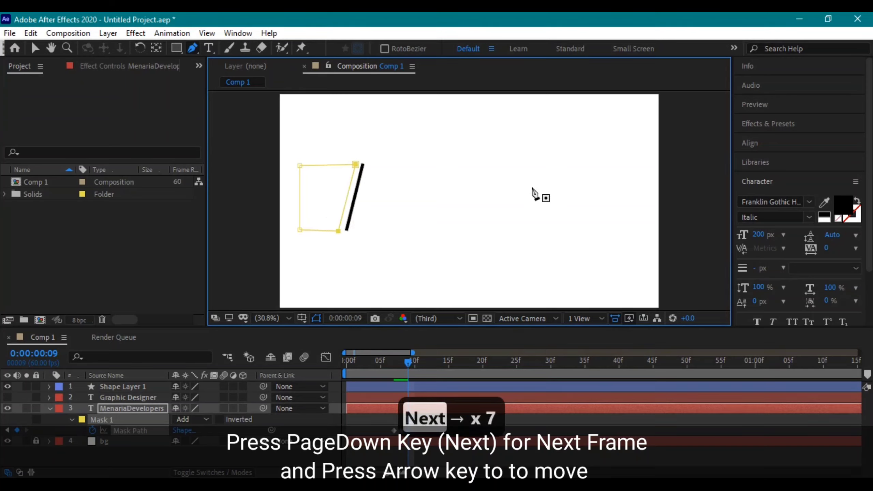
At frame 10, move the mask's slanted edge right to follow the slash past the letter M
key(Page_Down)
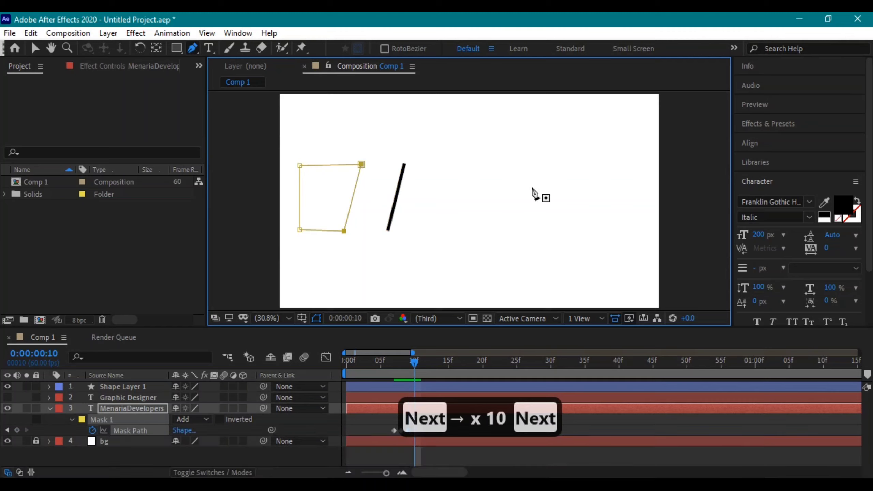
key(Right)
key(Right)
key(Right)
key(Right)
key(Right)
key(Right)
key(Right)
key(Right)
key(Right)
key(Right)
key(Right)
key(Right)
key(Right)
key(Right)
key(Right)
key(Right)
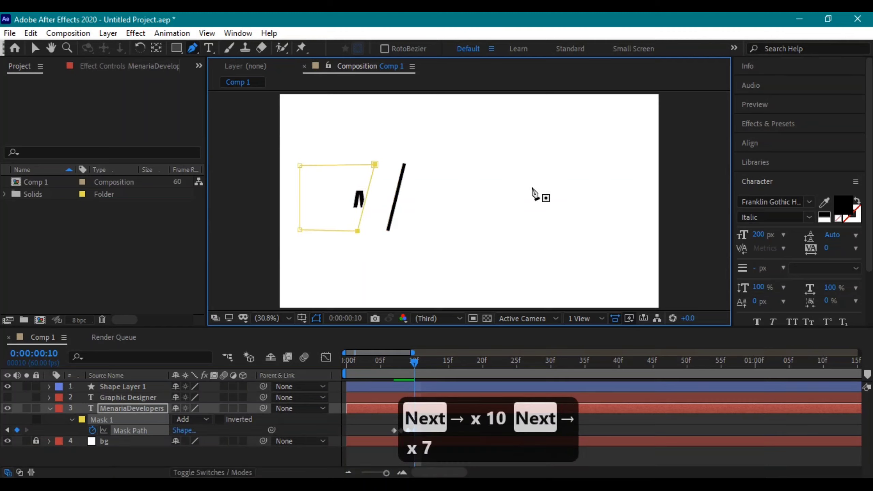
key(Right)
key(Right)
key(Right)
key(Right)
key(Right)
key(Right)
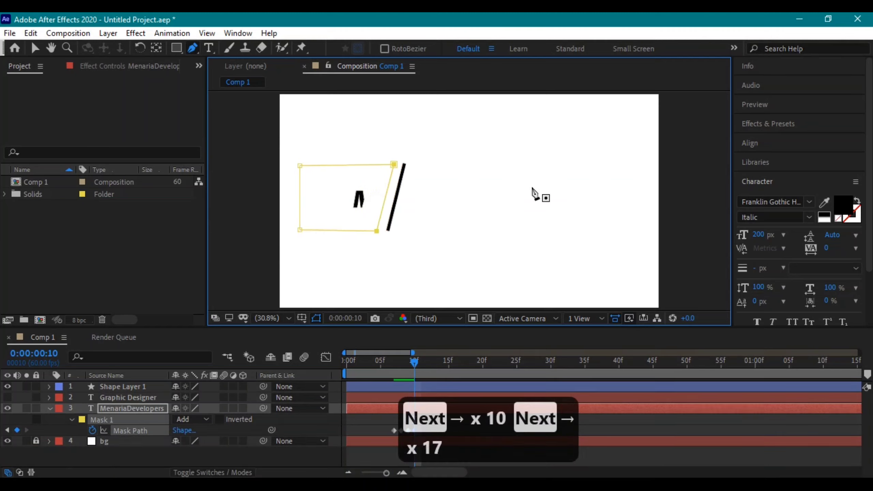
At frame 11, move the mask's slanted edge right to the slash, uncovering the word Menaria
key(Page_Down)
key(Right)
key(Right)
key(Right)
key(Right)
key(Right)
key(Right)
key(Right)
key(Right)
key(Right)
key(Right)
key(Right)
key(Right)
key(Right)
key(Right)
key(Right)
key(Right)
key(Right)
key(Right)
key(Right)
key(Right)
key(Right)
key(Right)
key(Right)
key(Right)
key(Right)
key(Right)
key(Right)
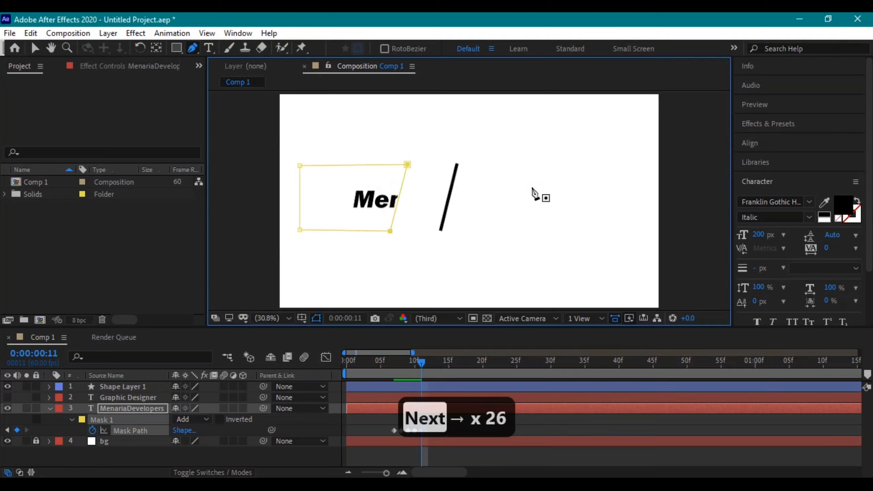
key(Right)
key(Right)
key(Right)
key(Right)
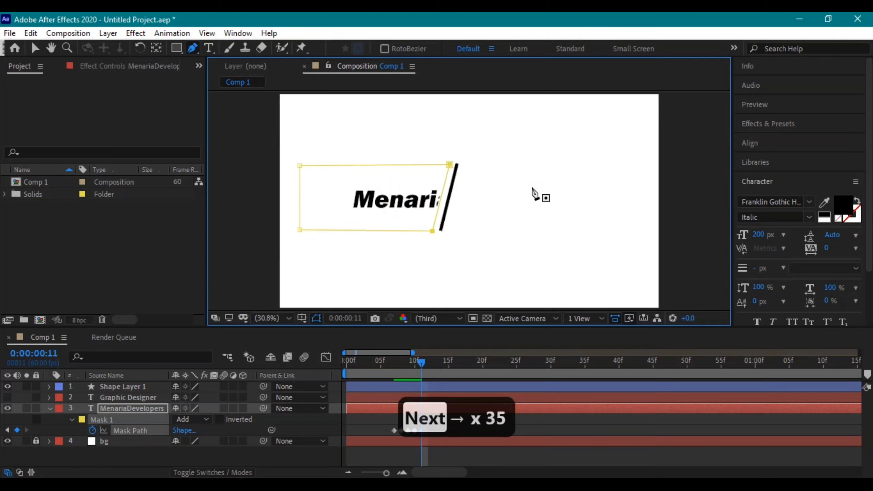
At frame 12, move the mask's slanted edge right until it lines up with the slash over the start of Developers
key(Page_Down)
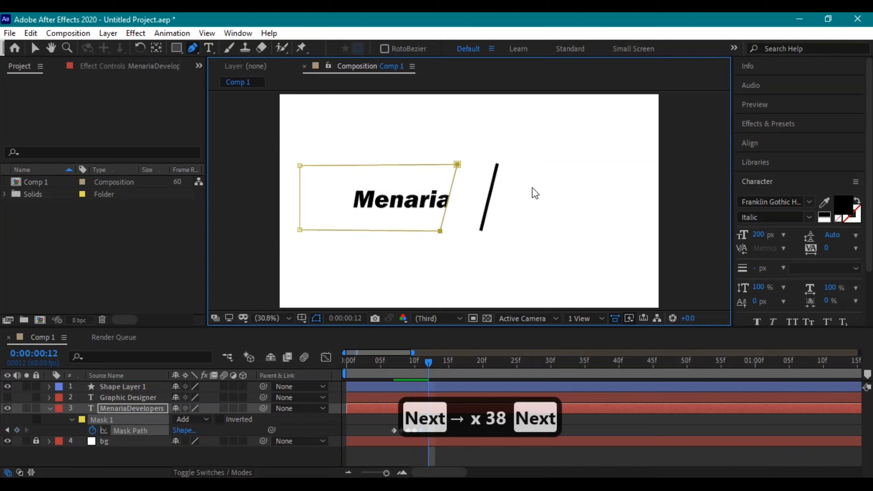
key(Right)
key(Right)
key(Right)
key(Right)
key(Right)
key(Right)
key(Right)
key(Right)
key(Right)
key(Right)
key(Right)
key(Right)
key(Right)
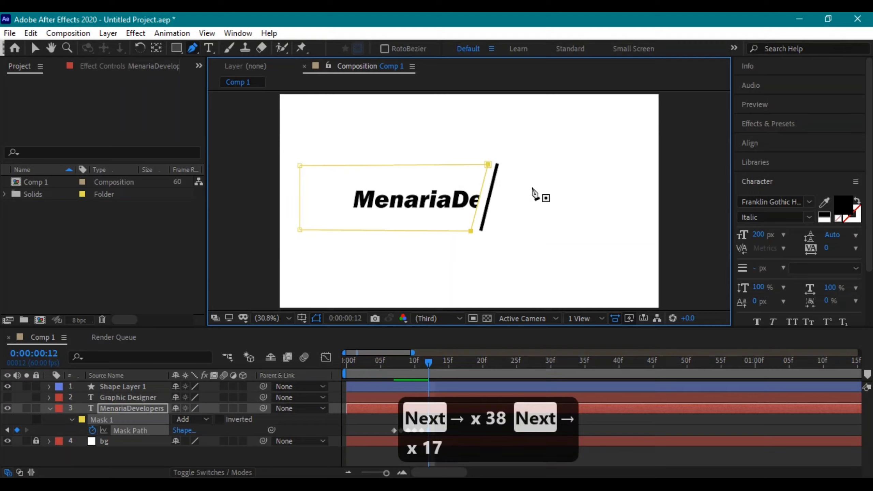
key(Right)
key(Right)
key(Right)
Finish moving the mask's slanted edge right onto the slash at frame 12, and advance to frame 13
key(Page_Down)
key(Page_Down)
key(Page_Down)
key(Page_Down)
key(Page_Down)
key(Page_Down)
key(Page_Down)
key(Page_Down)
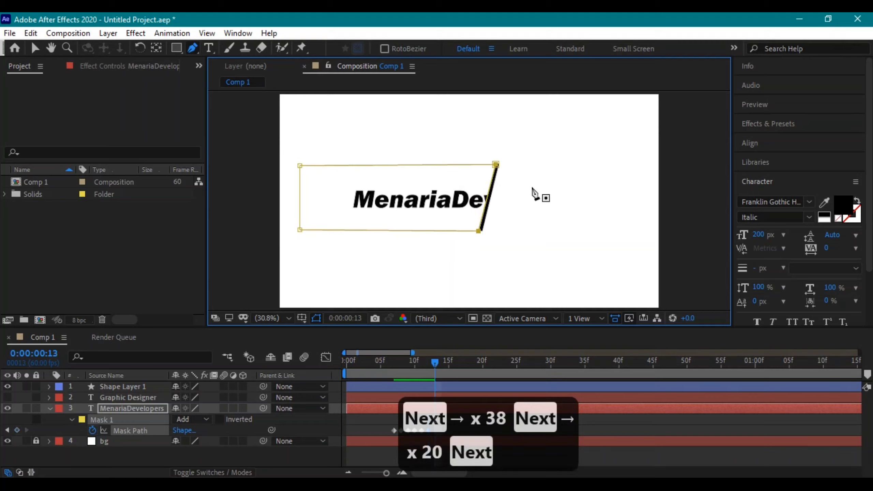
At frame 13, move the mask's slanted edge right to the slash, uncovering the text through MenariaDevel
key(Right)
key(Right)
key(Right)
key(Right)
key(Right)
key(Right)
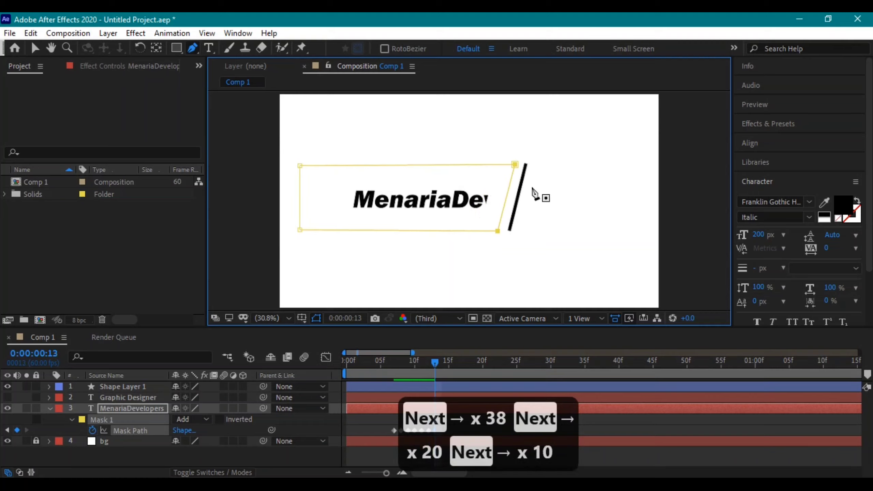
key(Right)
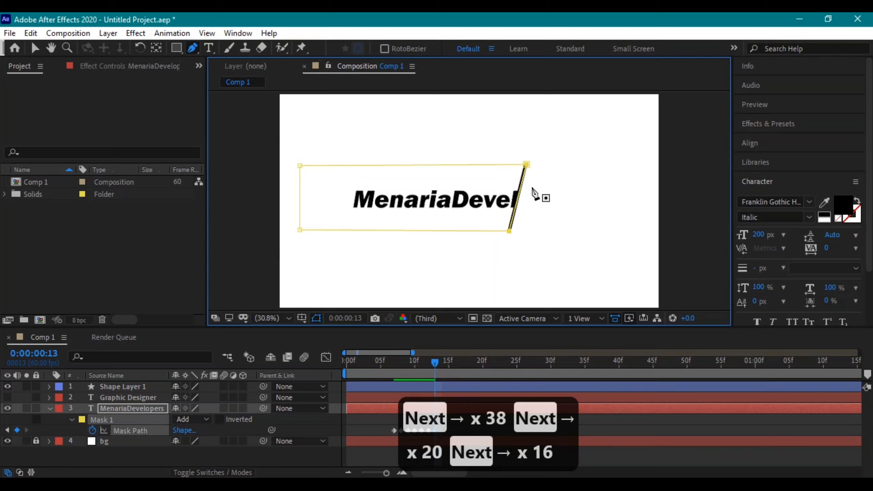
At frame 14, move the mask's slanted edge right to meet the slash just past the letter o of Developers
key(Page_Down)
key(Right)
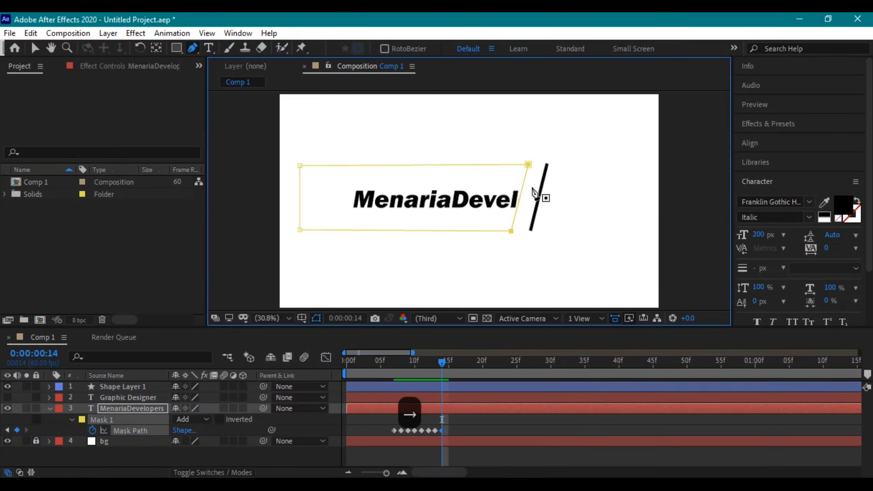
key(Right)
key(Right)
key(Right)
key(Right)
key(Right)
key(Right)
key(Right)
key(Right)
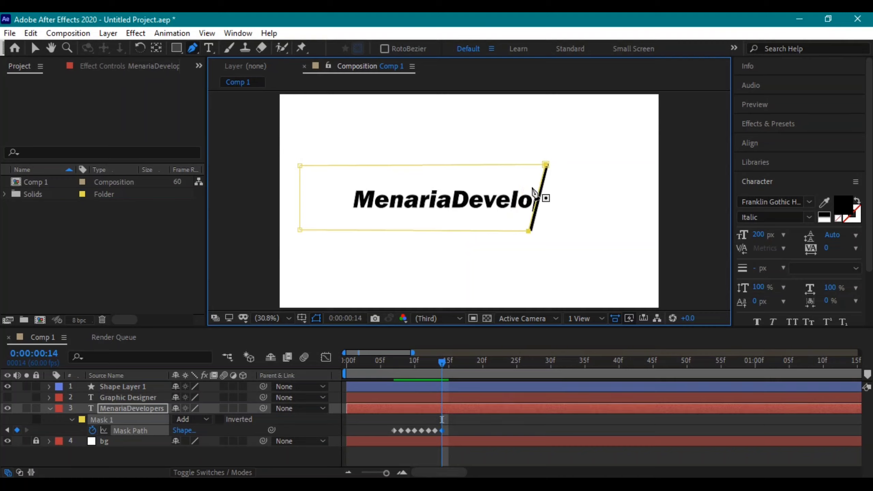
At frame 15, move the mask's slanted edge right until it lines up with the slash past the letter p
key(Page_Down)
key(Right)
key(Right)
key(Right)
key(Right)
key(Right)
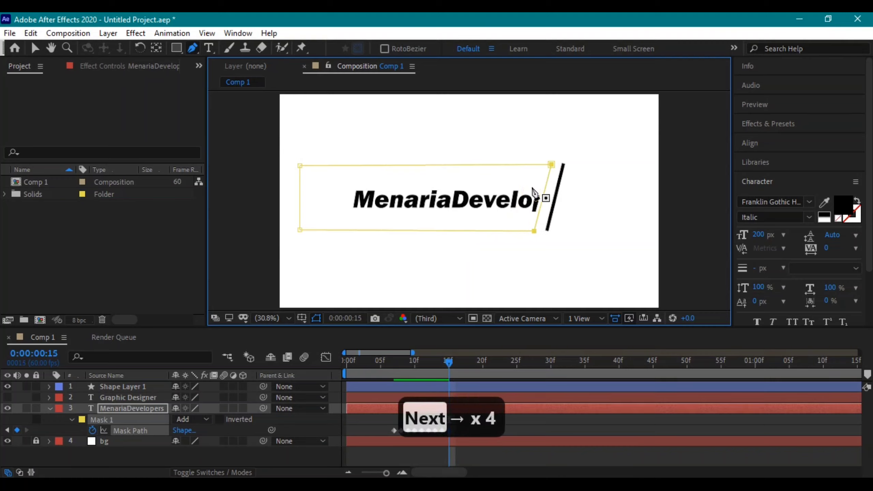
key(Right)
key(Right)
key(Right)
key(Right)
key(Right)
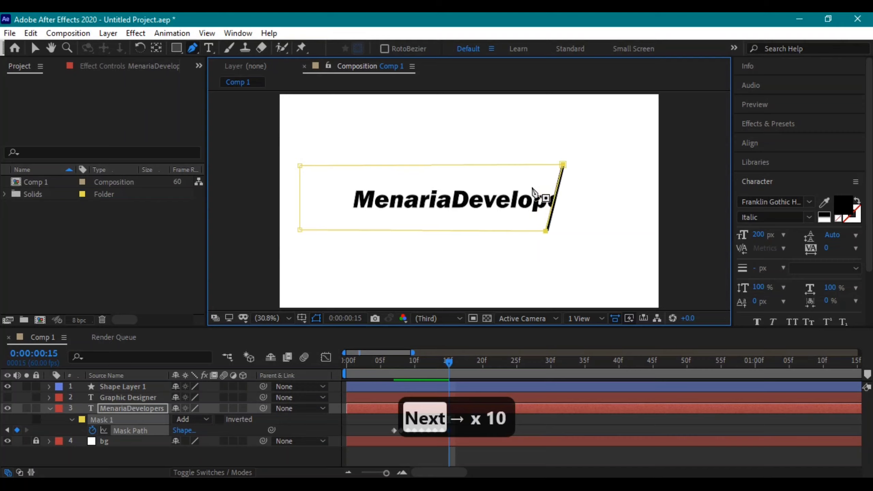
At frame 16, move the mask's slanted edge right to the slash between the last e and r
key(Page_Down)
key(Right)
key(Right)
key(Right)
key(Right)
key(Right)
key(Right)
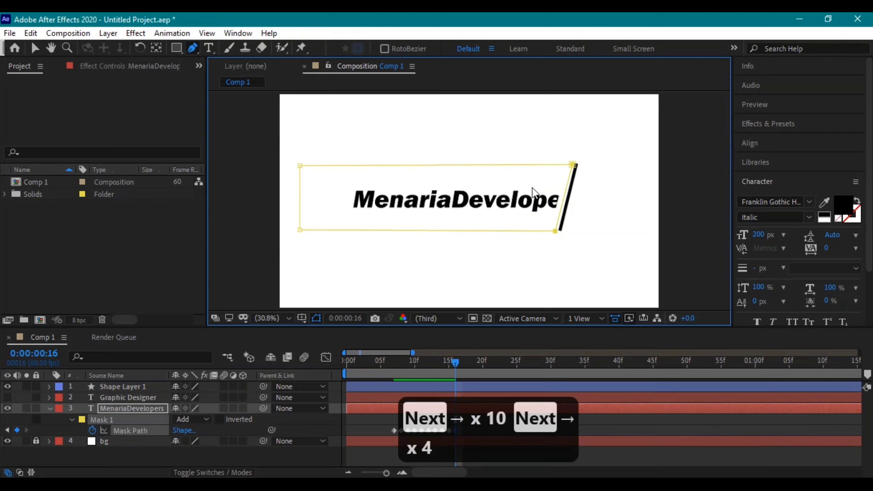
At frame 17, move the mask's slanted edge right to the slash over the final letter s
key(Page_Down)
key(Right)
key(Right)
key(Right)
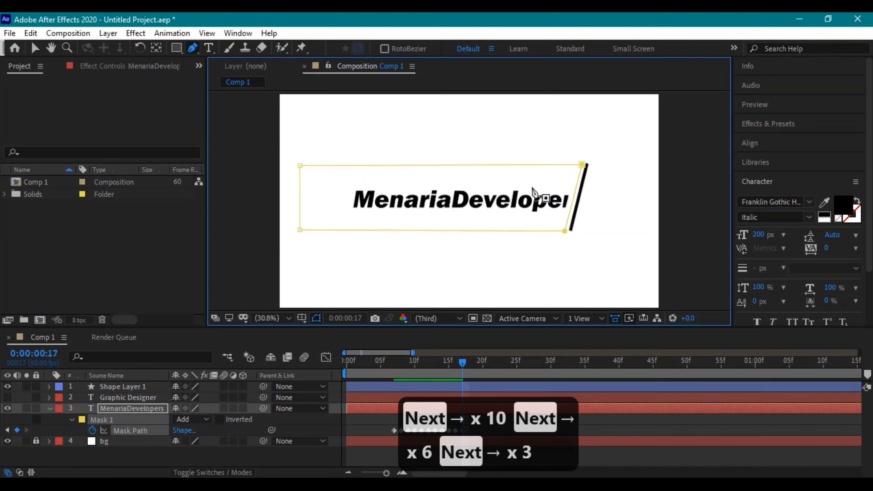
key(Right)
Advance through frames 18 to 20, moving the mask's slanted edge right with the slash until all of MenariaDevelopers is uncovered
key(Page_Down)
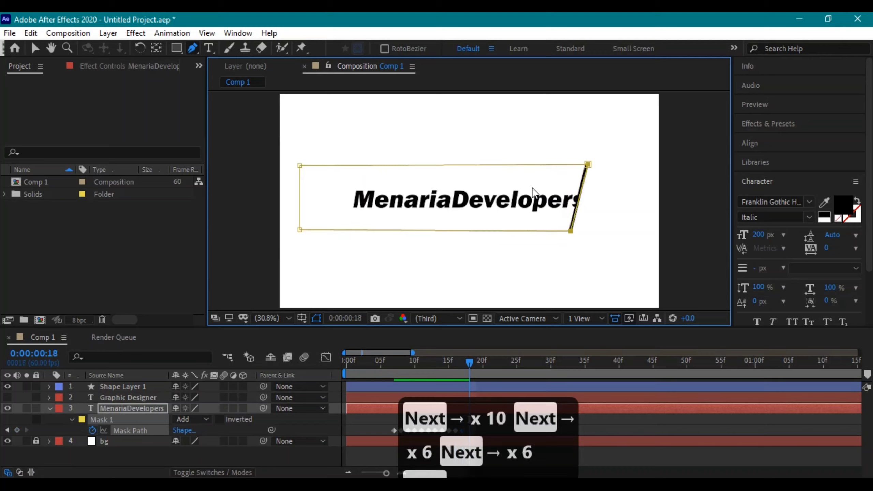
key(Page_Down)
key(Right)
key(Right)
key(Right)
key(Page_Down)
key(Right)
key(Right)
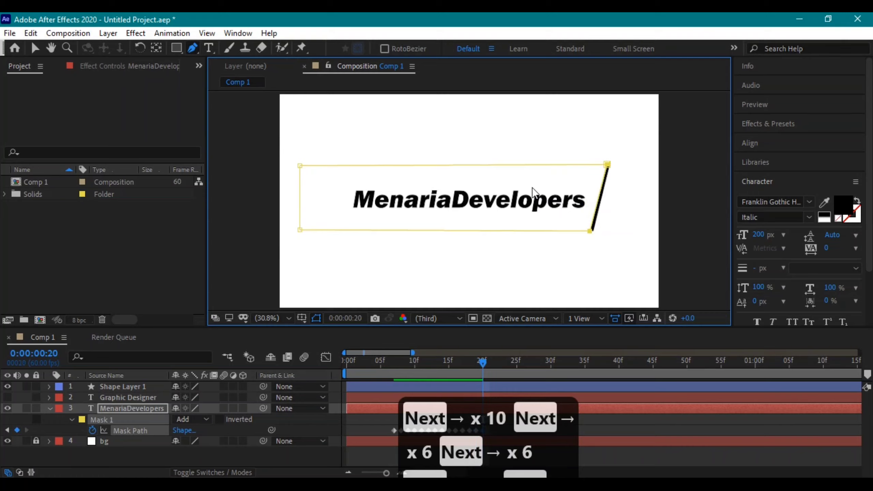
At frames 21 and 22, move the mask's slanted edge right to the slash's end position
key(Page_Down)
key(Right)
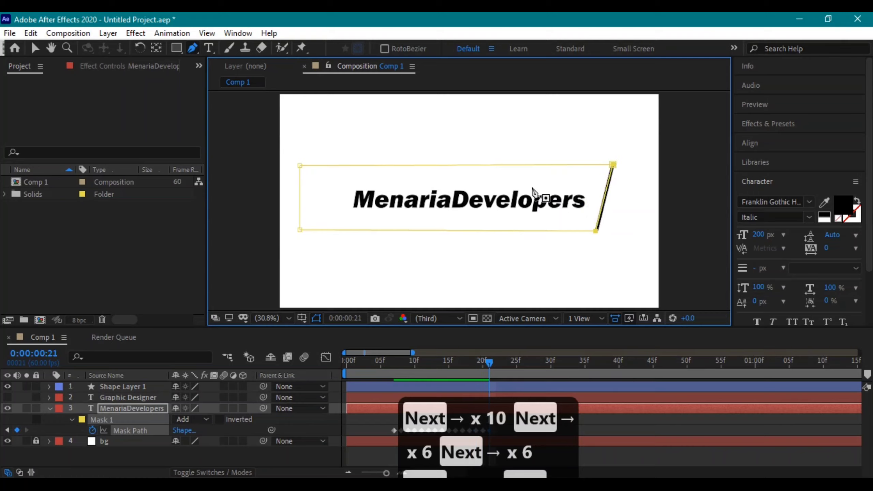
key(Page_Down)
key(Right)
key(Right)
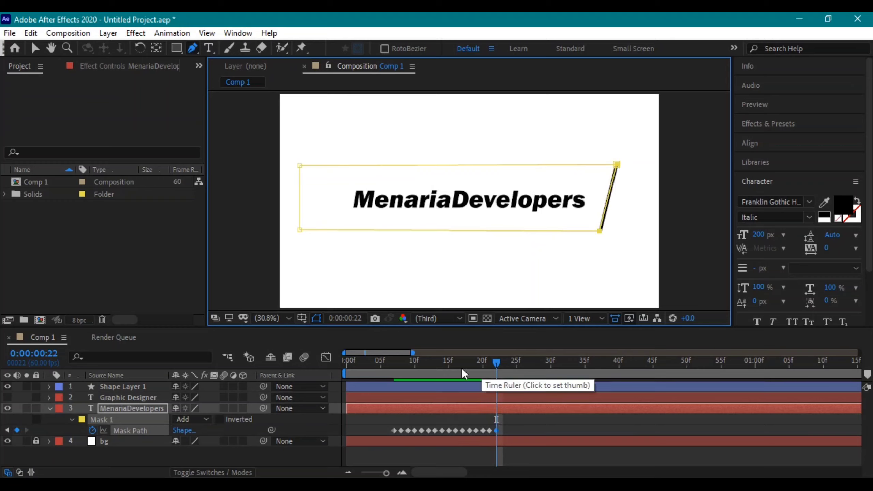
Preview the animation from the first frame to check how the mask follows the slash
click(455, 366)
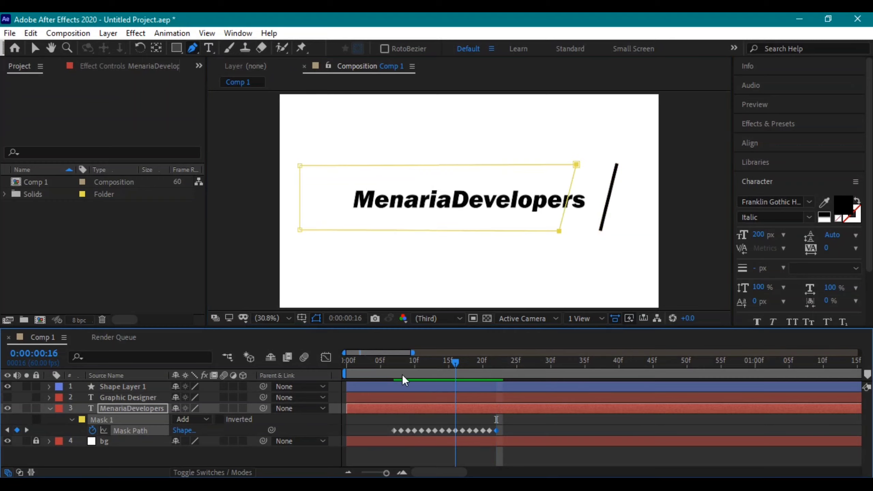
drag(402, 375, 288, 392)
key(space)
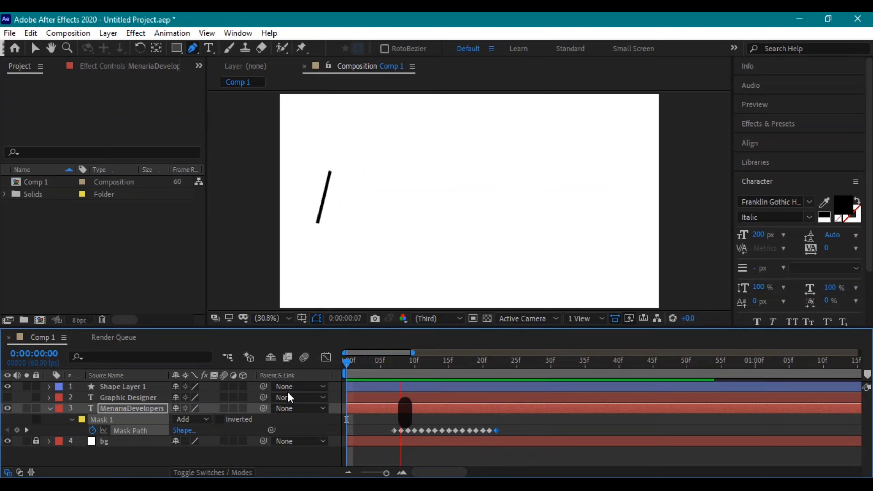
key(space)
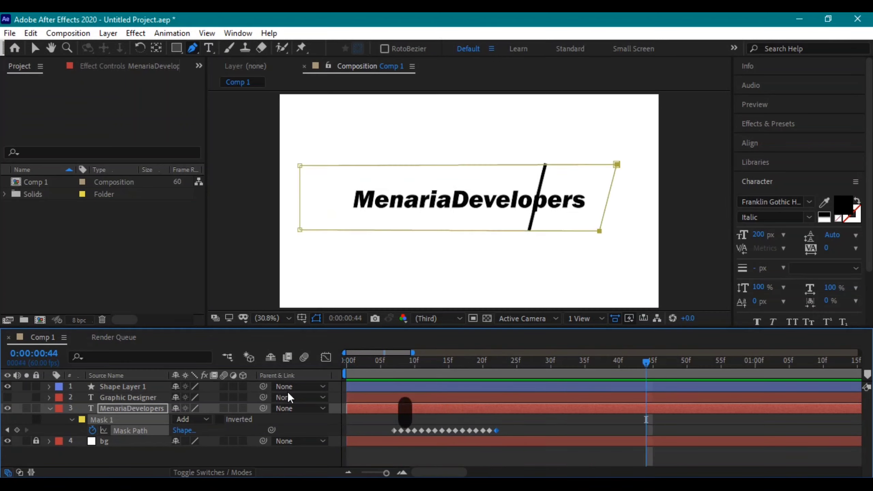
Go to frame 35, then at frames 36 and 37 move the mask's slanted edge left with the returning slash
mouse_move(547, 362)
mouse_down()
mouse_move(498, 362)
mouse_move(582, 362)
mouse_up()
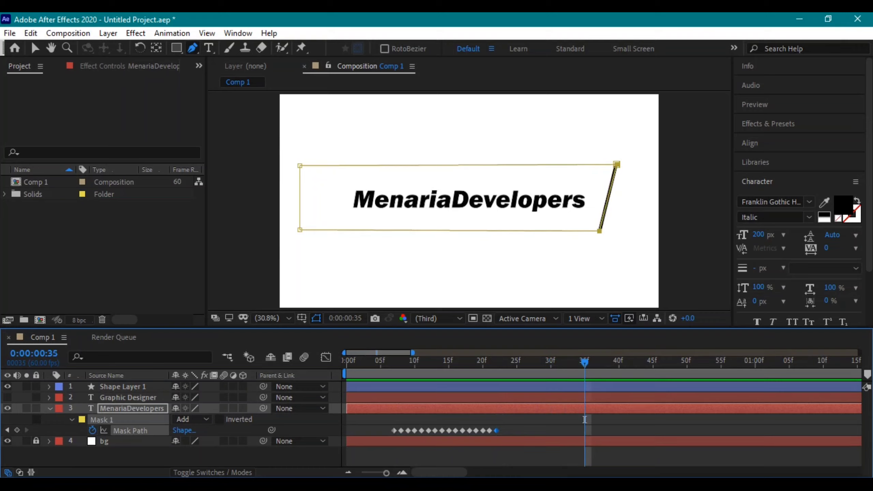
key(Page_Down)
key(Left)
key(Left)
key(Left)
key(Page_Down)
key(Left)
key(Left)
At frames 38 and 39, move the mask's slanted edge left to stay on the returning slash
key(Page_Down)
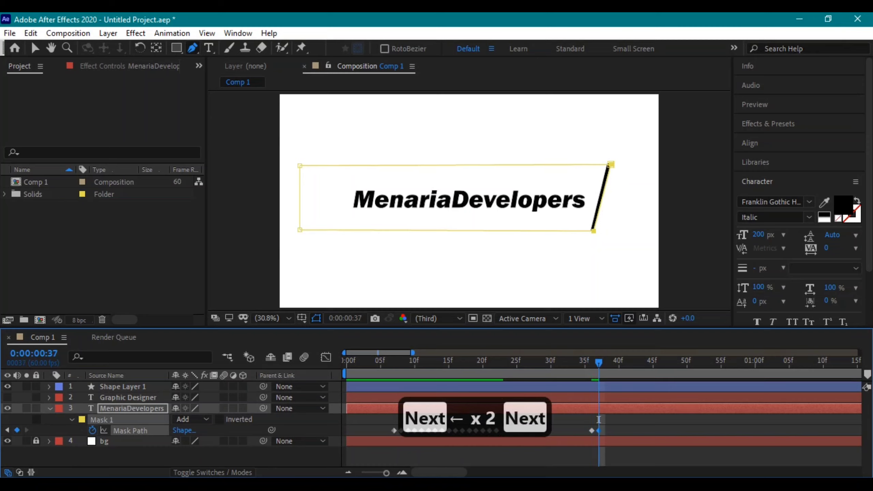
key(Left)
key(Left)
key(Page_Down)
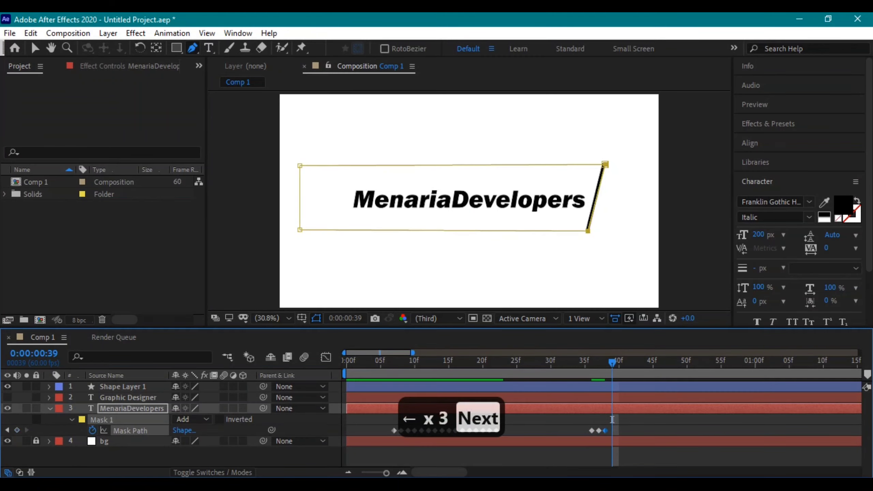
key(Left)
key(Left)
key(Left)
At frames 40 and 41, move the mask's slanted edge left with the slash, starting to cover the final s
key(Page_Down)
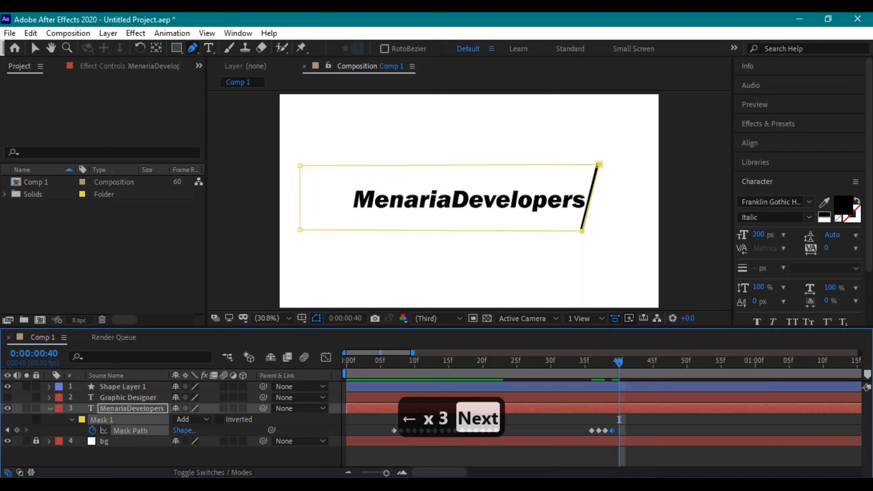
key(Left)
key(Left)
key(Left)
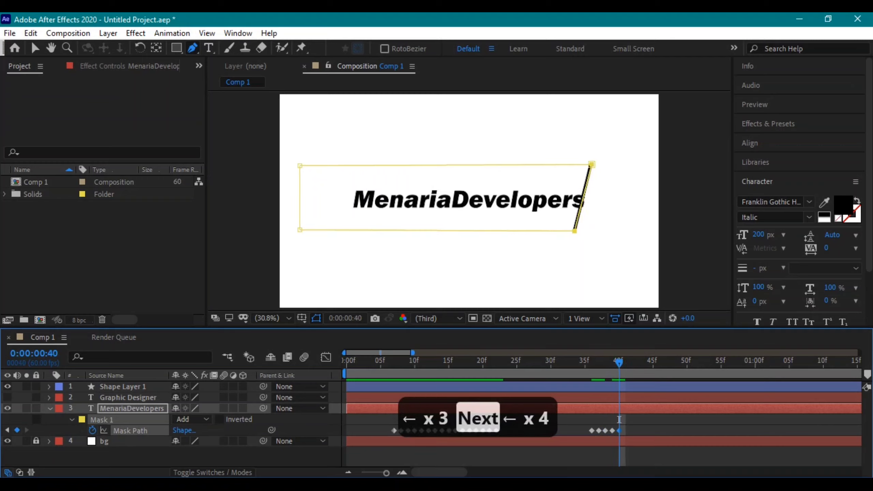
key(Page_Down)
key(Left)
key(Left)
key(Left)
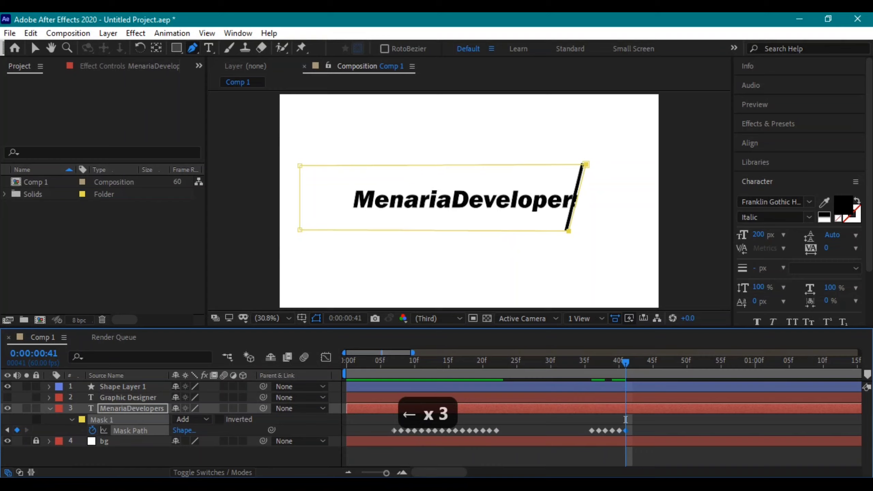
key(Left)
At frame 42, move the mask's slanted edge left onto the slash, covering the letters r and s
key(Page_Down)
key(Left)
key(Left)
key(Left)
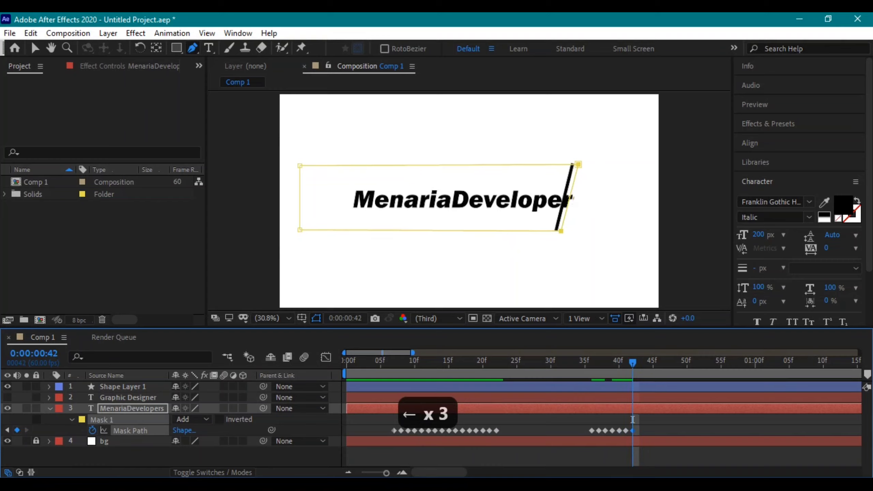
key(Left)
key(Left)
key(Page_Down)
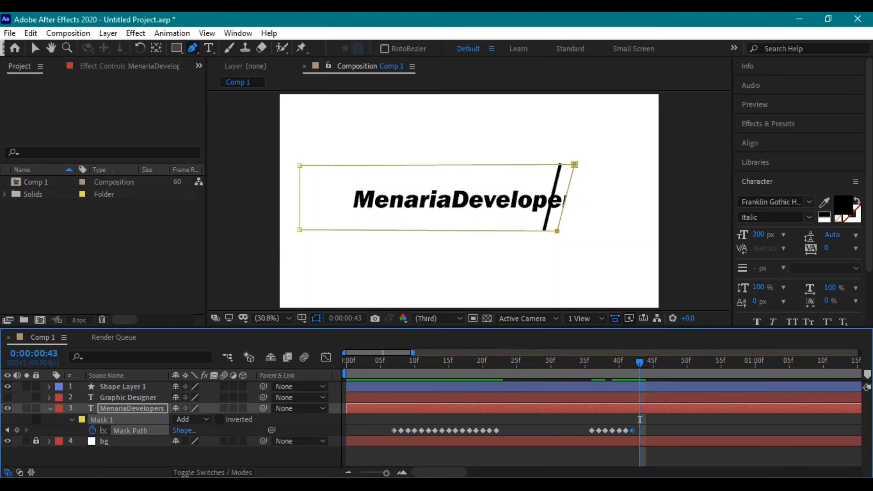
key(Page_Up)
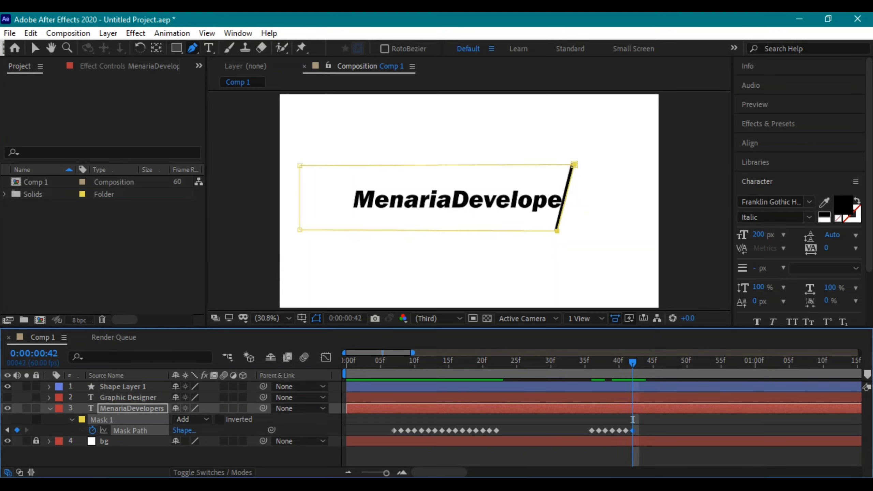
key(Left)
At frame 43, move the mask's slanted edge left to the slash over the last letter e
key(Page_Down)
key(Left)
key(Left)
key(Left)
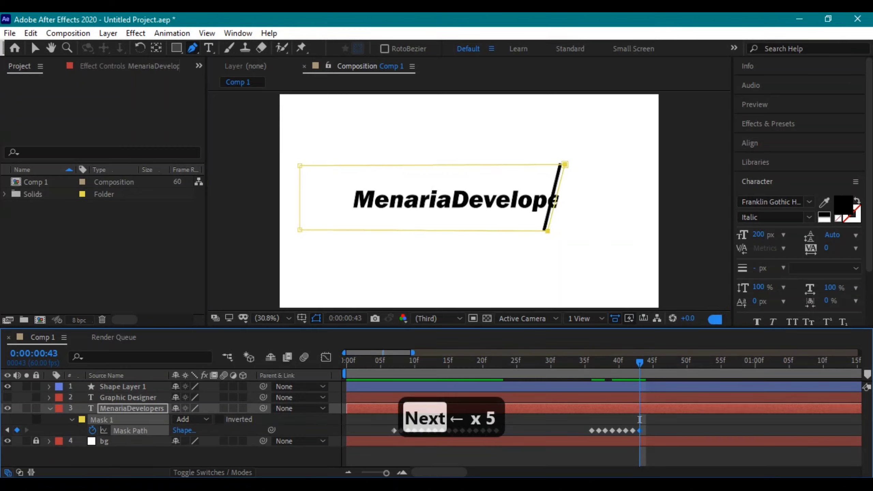
key(Left)
At frame 44, move the mask's slanted edge left until it meets the slash over the letter p
key(Page_Down)
key(Left)
key(Left)
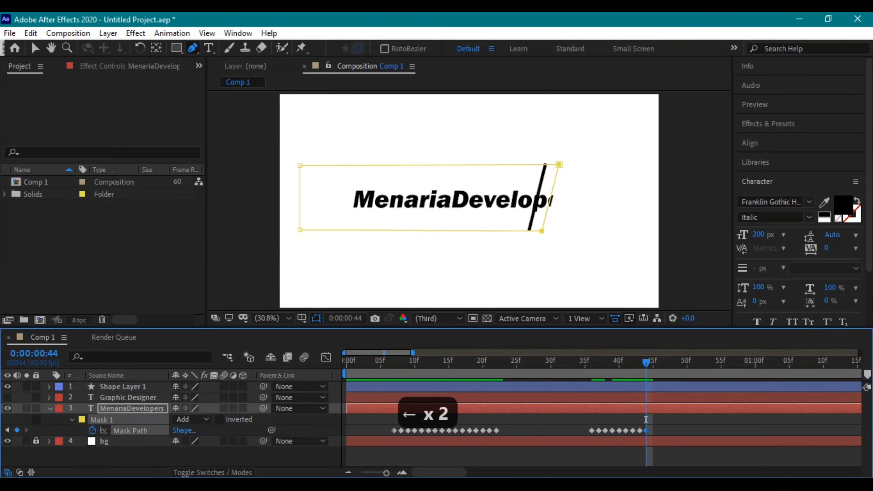
key(Left)
key(Left)
key(Left)
key(Left)
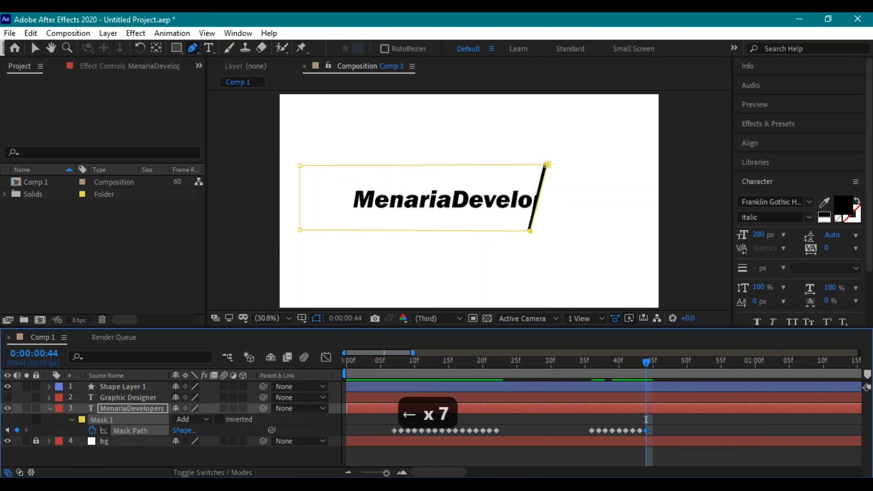
At frame 45, move the mask's slanted edge left to the slash, leaving only MenariaDevel uncovered
key(Page_Down)
key(Left)
key(Left)
key(Left)
key(Left)
key(Left)
key(Left)
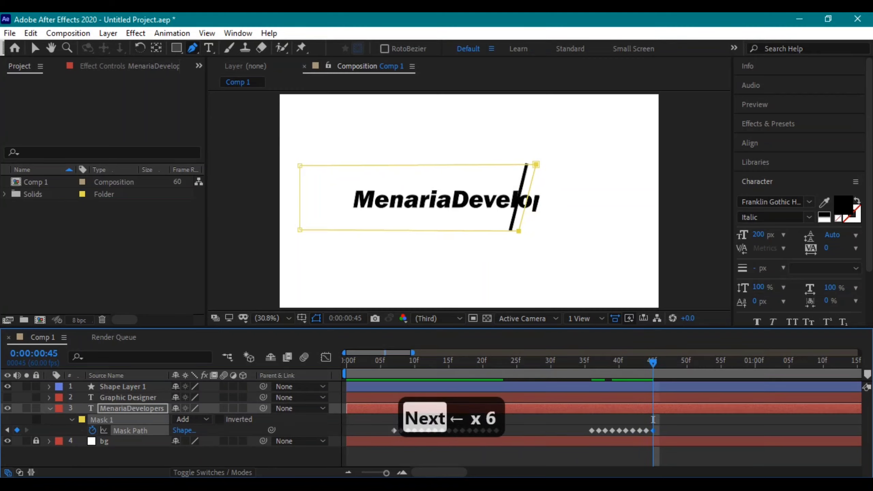
key(Left)
key(Left)
key(Left)
key(Left)
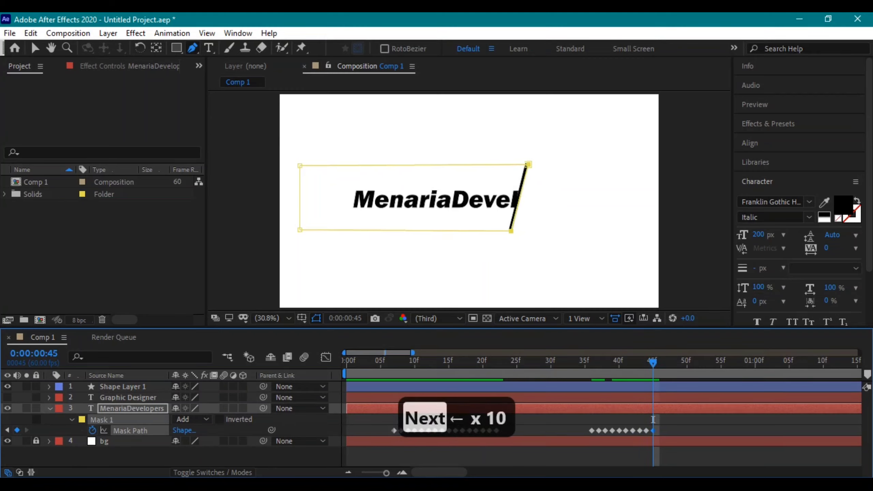
At frame 46, move the mask's slanted edge left to follow the slash over the letter v
key(Page_Down)
key(Left)
key(Left)
key(Left)
key(Left)
key(Left)
key(Left)
key(Left)
key(Left)
key(Left)
key(Left)
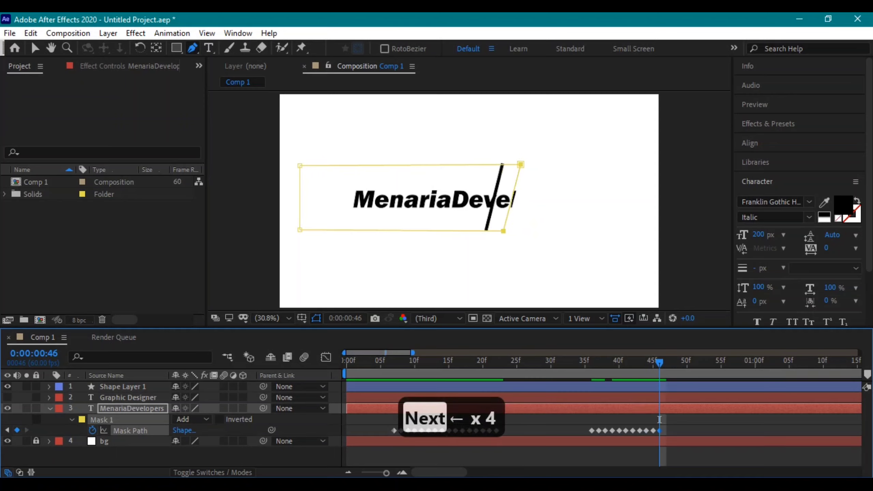
key(Left)
key(Left)
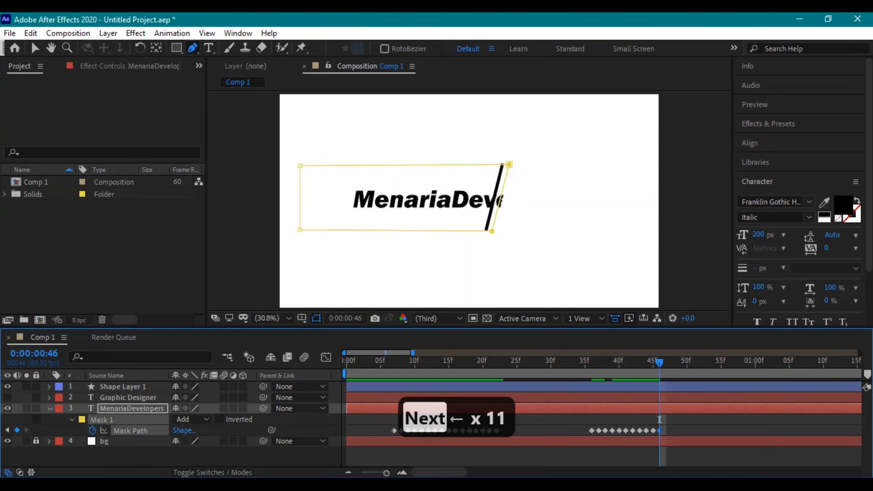
At frame 47, move the mask's slanted edge left onto the slash over the letter D, and advance to frame 48
key(Page_Down)
key(Left)
key(Left)
key(Left)
key(Left)
key(Left)
key(Left)
key(Left)
key(Left)
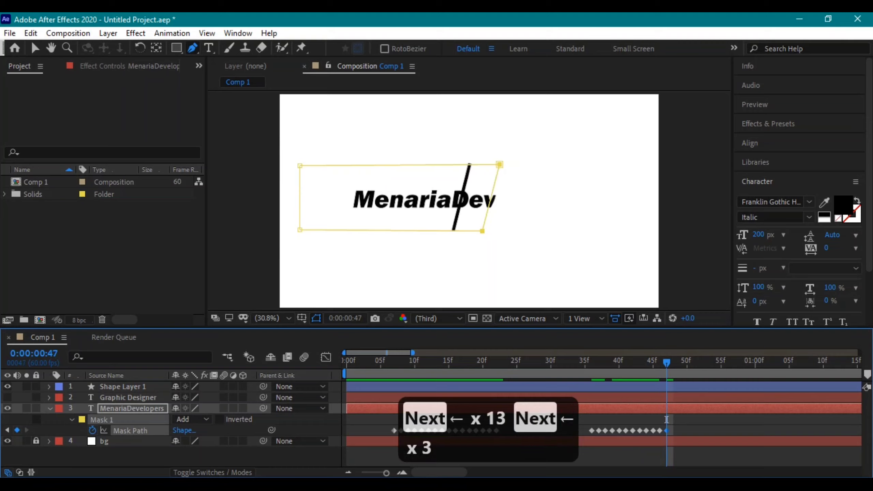
key(Left)
key(Left)
key(Left)
key(Left)
key(Left)
key(Left)
key(Left)
key(Left)
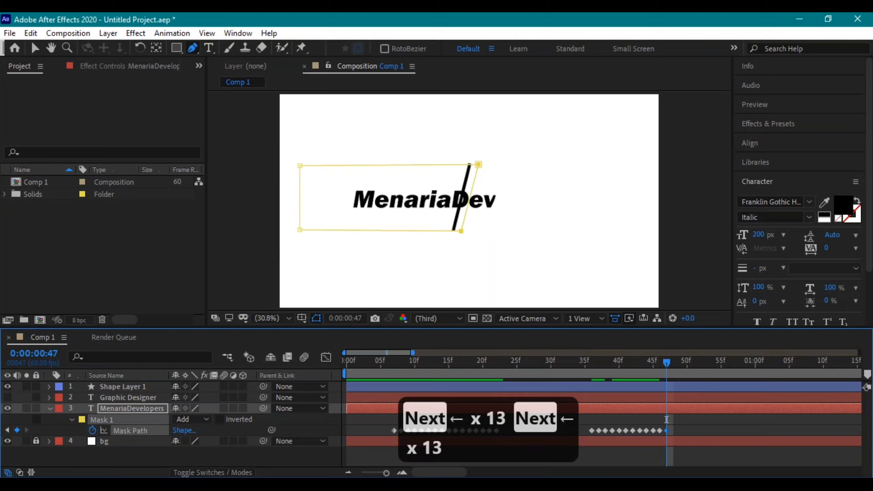
key(Page_Down)
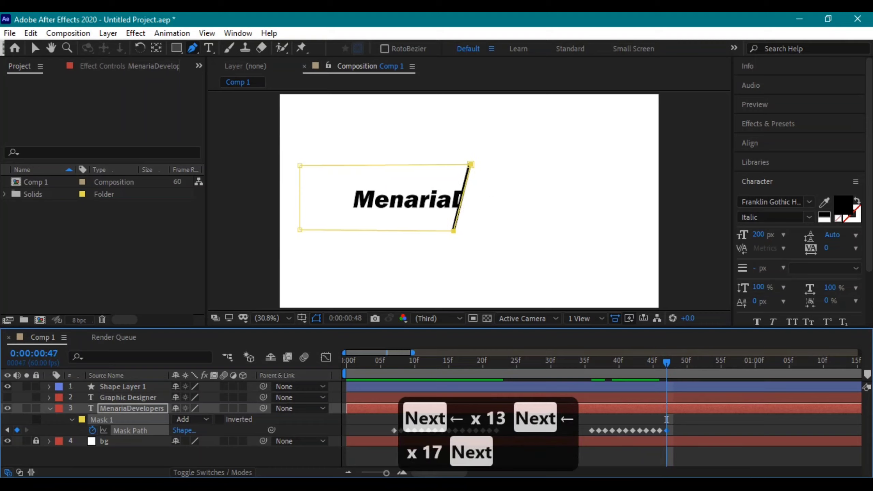
At frame 48, move the mask's slanted edge left onto the slash, leaving only Mena uncovered
key(Left)
key(Left)
key(Left)
key(Left)
key(Left)
key(Left)
key(Left)
key(Left)
key(Left)
key(Left)
key(Left)
key(Left)
key(Left)
key(Left)
key(Left)
key(Left)
key(Left)
key(Left)
key(Left)
key(Left)
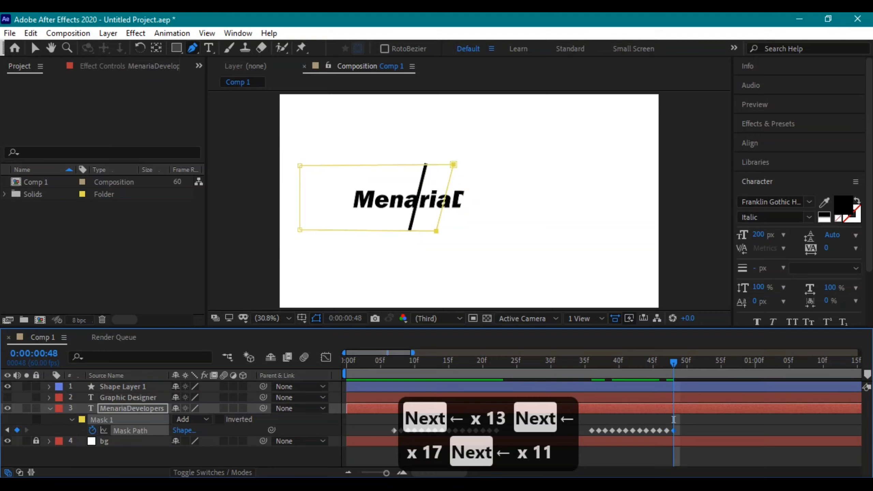
key(Left)
key(Left)
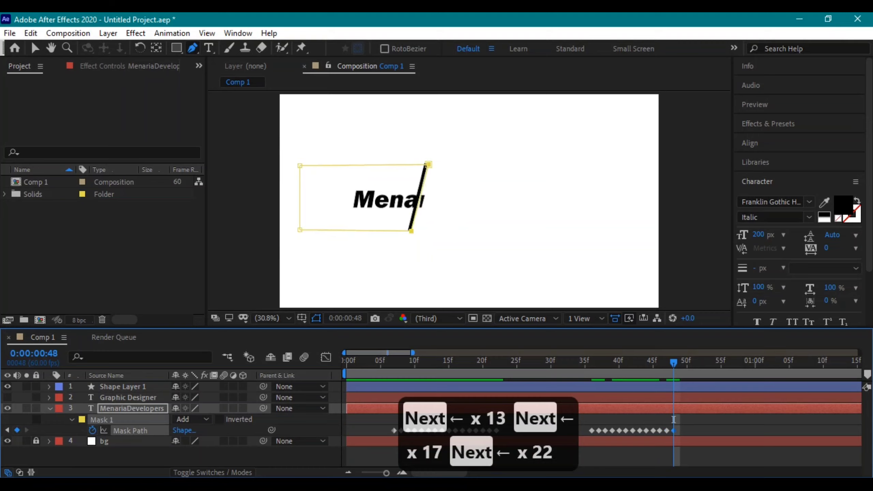
key(Left)
At frame 49, move the mask's slanted edge left to the slash beside the letter M, hiding the rest
key(Page_Down)
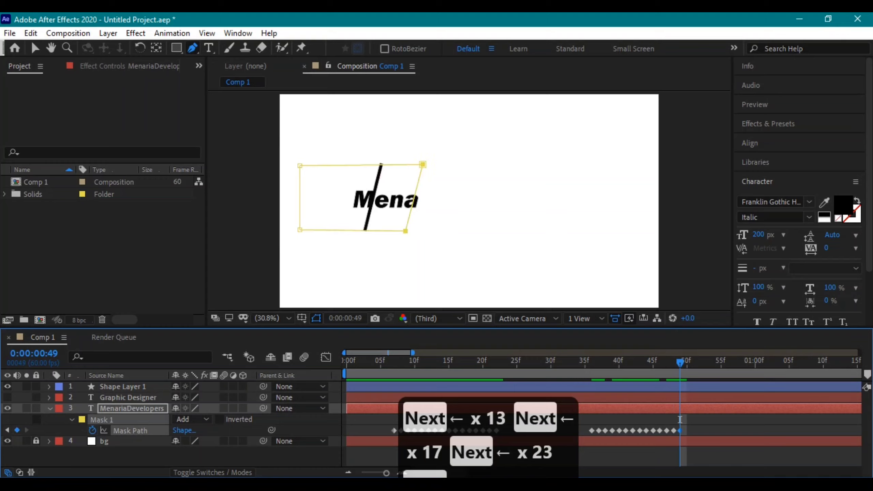
key(Left)
key(Left)
key(Left)
key(Left)
key(Left)
key(Left)
key(Left)
key(Left)
key(Left)
key(Left)
key(Left)
key(Left)
key(Left)
key(Left)
key(Left)
key(Left)
key(Left)
key(Left)
key(Left)
key(Left)
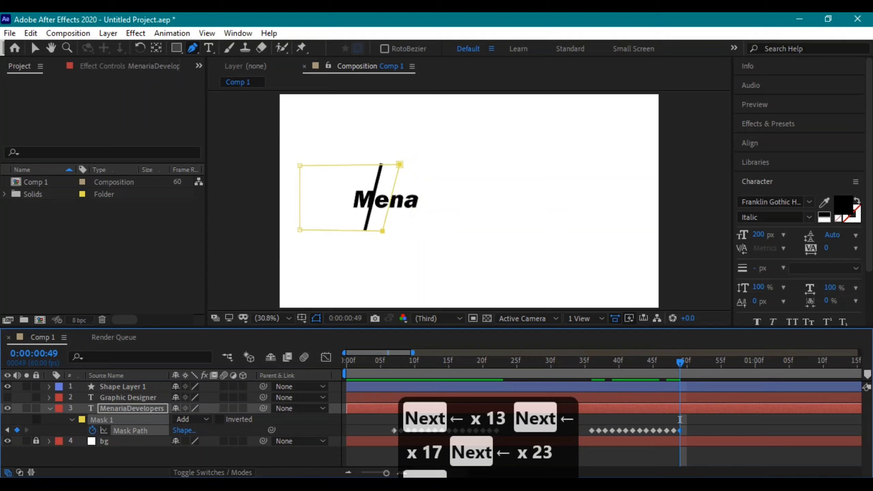
key(Left)
key(Left)
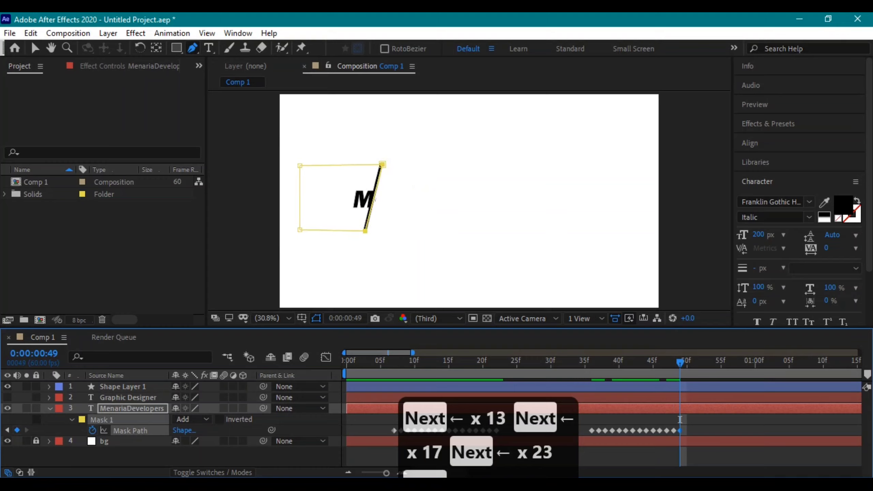
At frame 50, move the mask's slanted edge left to the slash so the whole word is hidden
key(Page_Down)
key(Left)
key(Left)
key(Left)
key(Left)
key(Left)
key(Left)
key(Left)
key(Left)
key(Left)
key(Left)
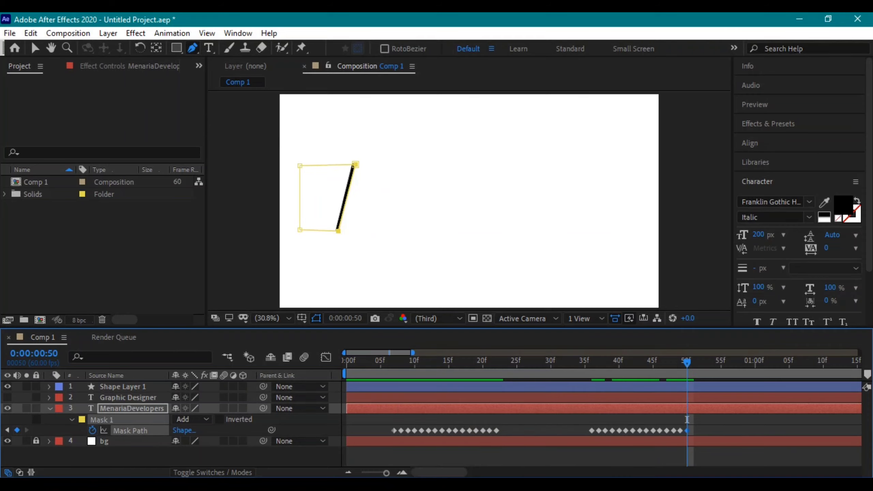
key(Left)
At frame 51, move the mask's slanted edge left onto the slash as it nears its resting position
key(Page_Down)
key(Left)
key(Left)
key(Left)
key(Left)
key(Left)
key(Left)
key(Left)
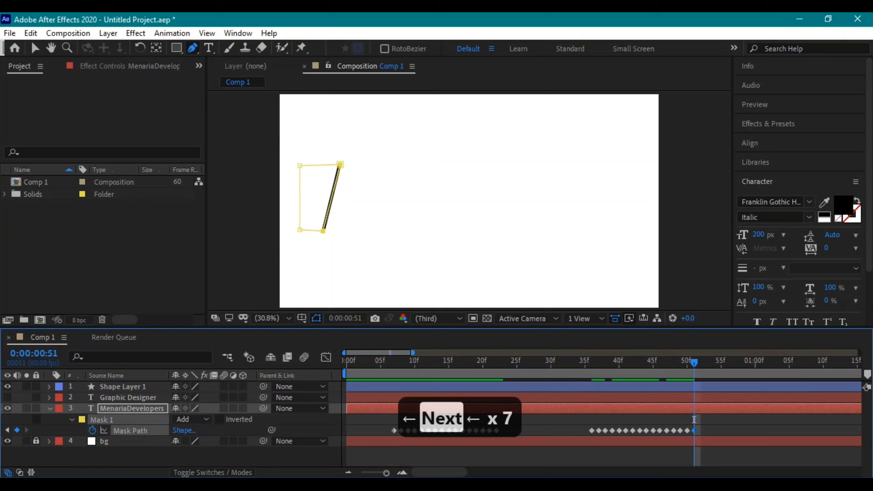
At frame 52, align the mask's slanted edge with the slash to finish the return movement
key(Page_Down)
key(Left)
key(Left)
key(Left)
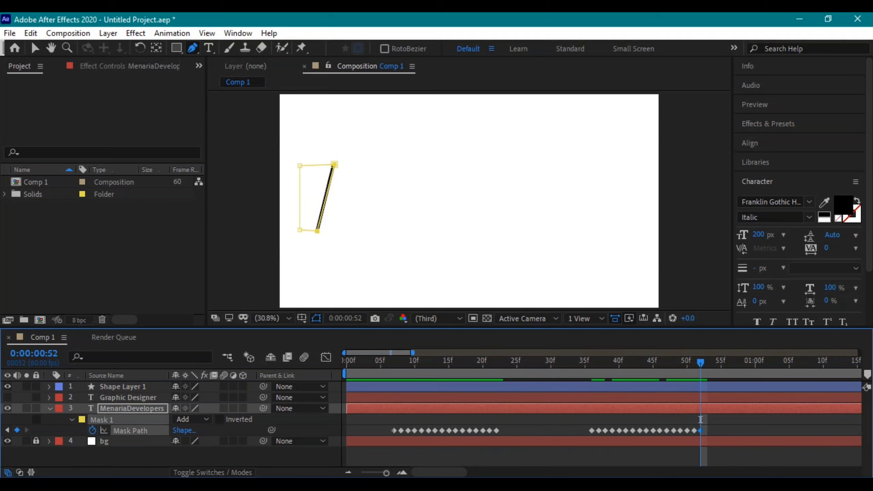
Preview the MenariaDevelopers reveal and return from the first frame
drag(601, 369, 267, 361)
key(space)
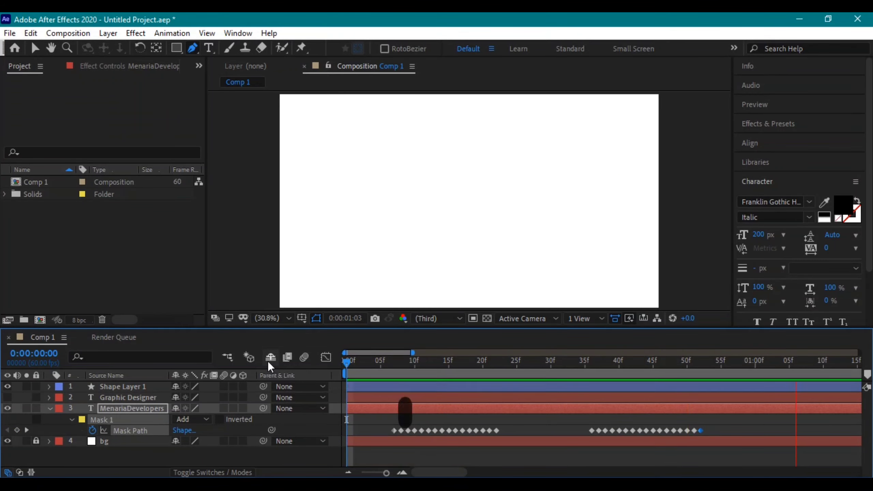
key(space)
Apply Easy Ease to all Mask Path keyframes of the MenariaDevelopers layer
drag(381, 423, 697, 430)
right_click(697, 430)
mouse_move(733, 419)
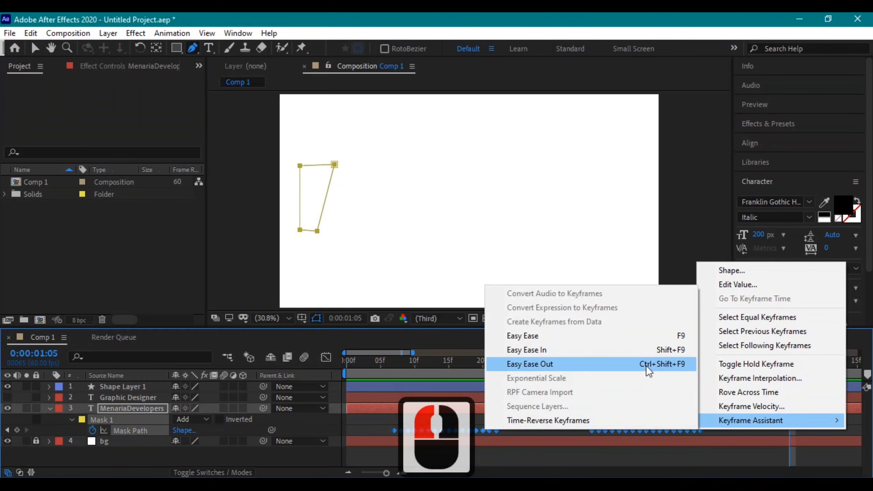
click(602, 336)
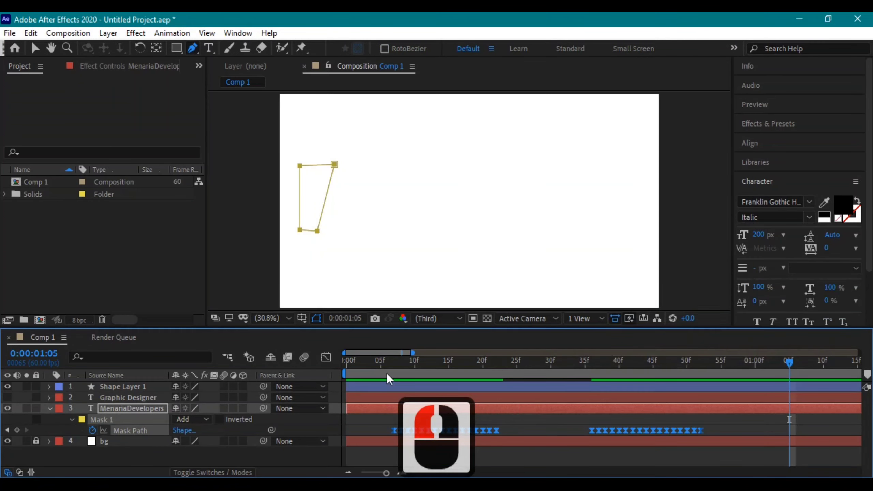
Play the eased mask animation from the start to check its motion
key(Home)
key(space)
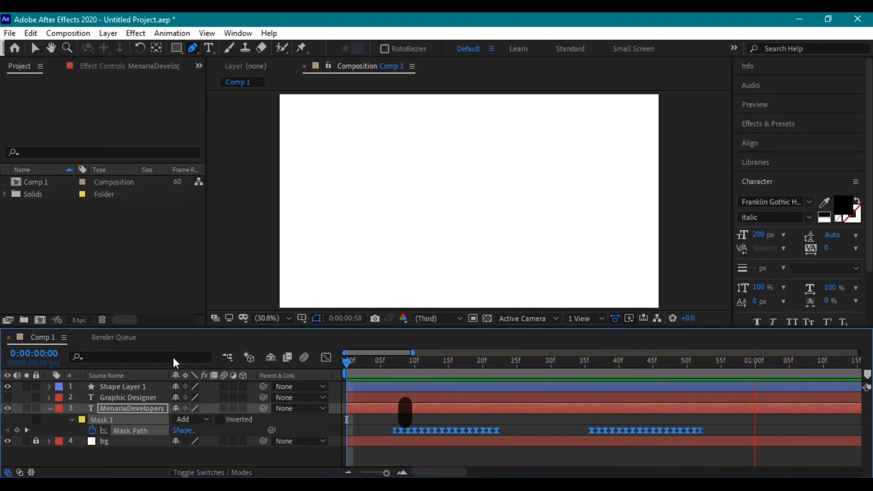
key(space)
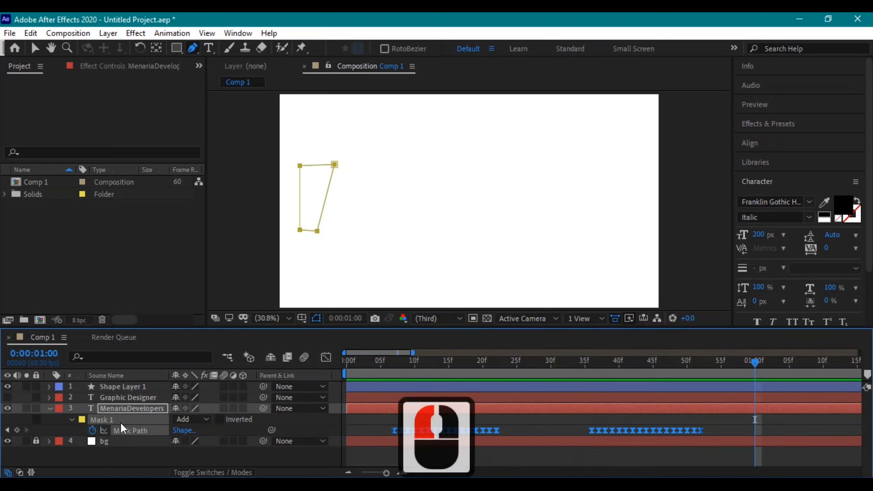
Copy the animated Mask 1 from MenariaDevelopers, then make the Graphic Designer layer visible and select it
key(ctrl+c)
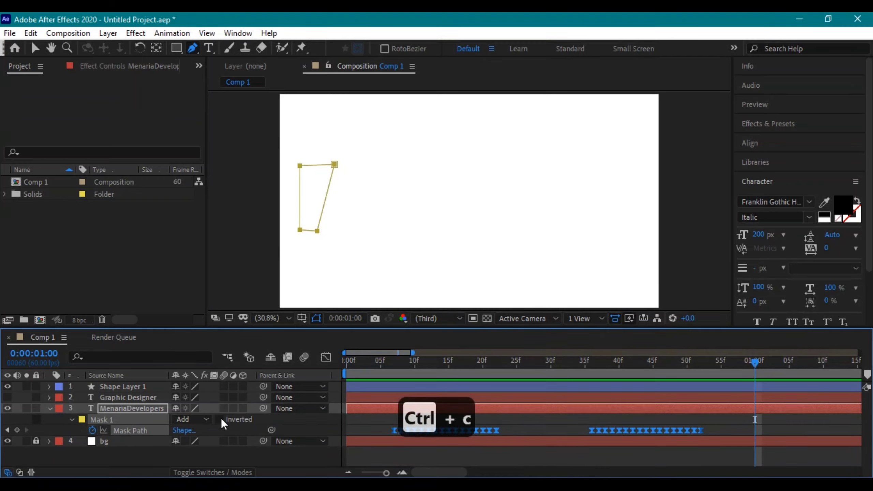
click(7, 397)
click(127, 397)
Try pasting the animated mask onto the Graphic Designer layer at 0:00:01:00, inspect its mask keyframes, and undo the paste
key(ctrl+v)
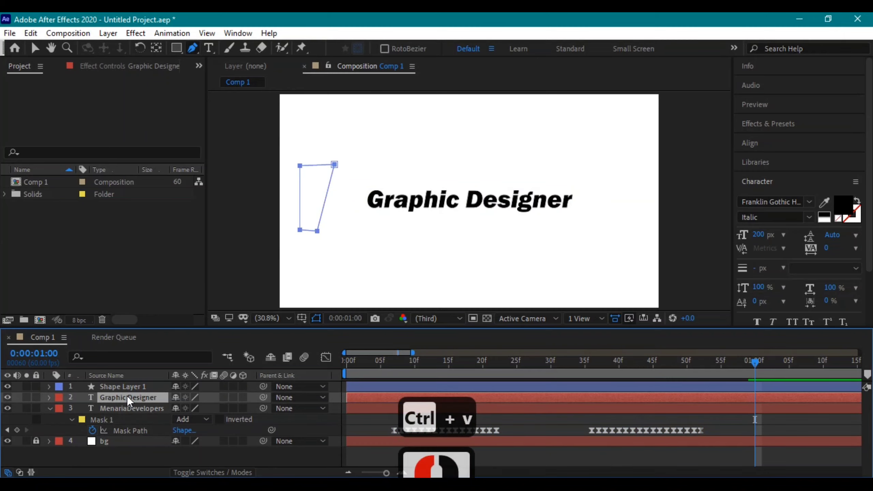
click(48, 397)
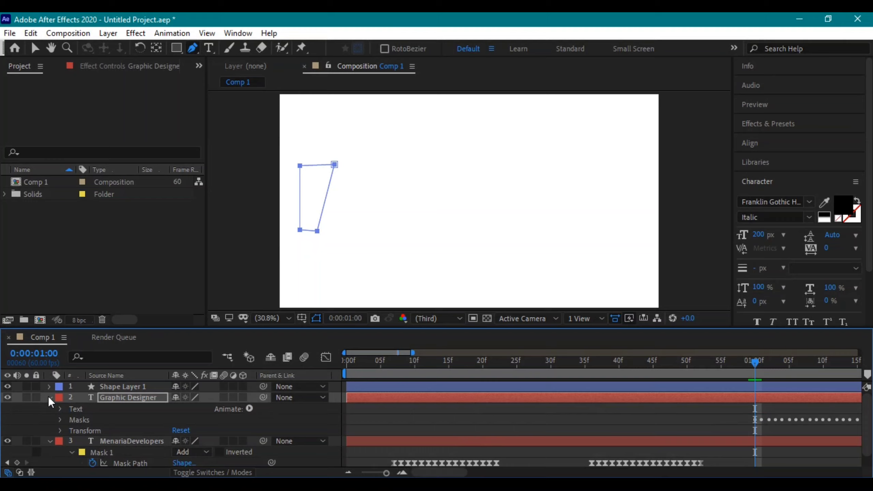
click(60, 418)
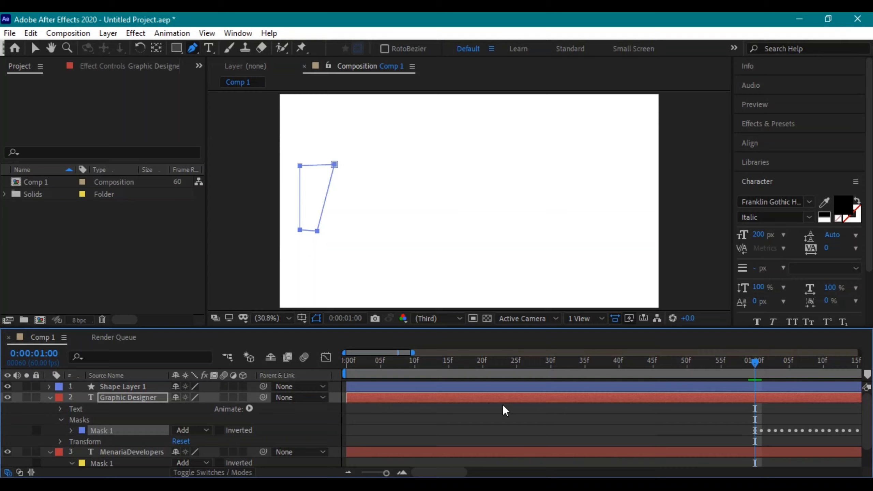
key(ctrl+z)
key(ctrl+z)
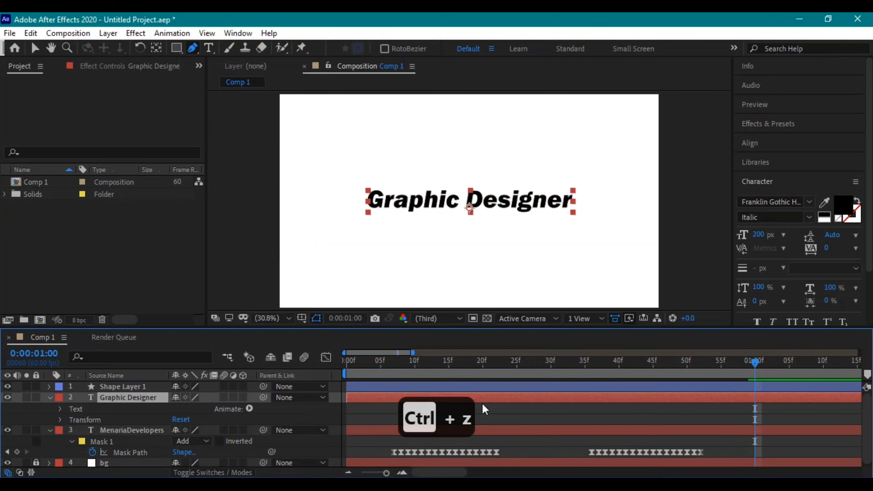
Paste the animated mask onto the Graphic Designer layer at frame 7, in line with the first MenariaDevelopers mask keyframe
key(space)
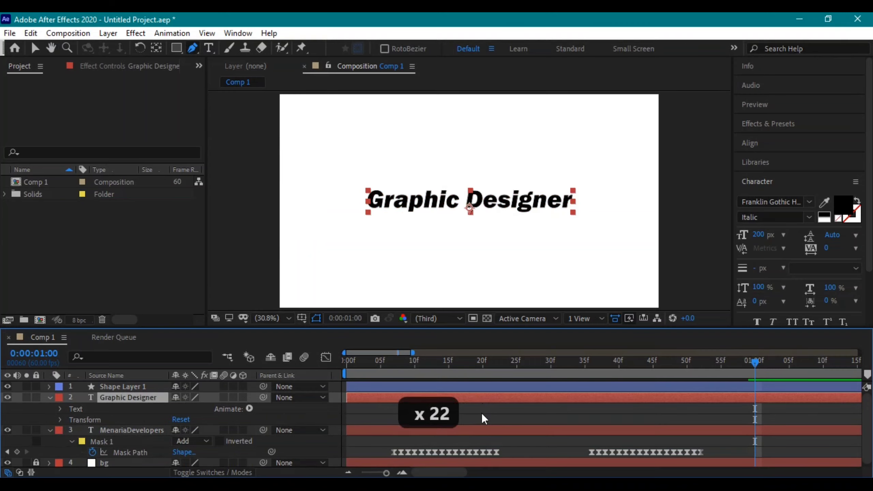
alt+scroll(482, 414, down, 5)
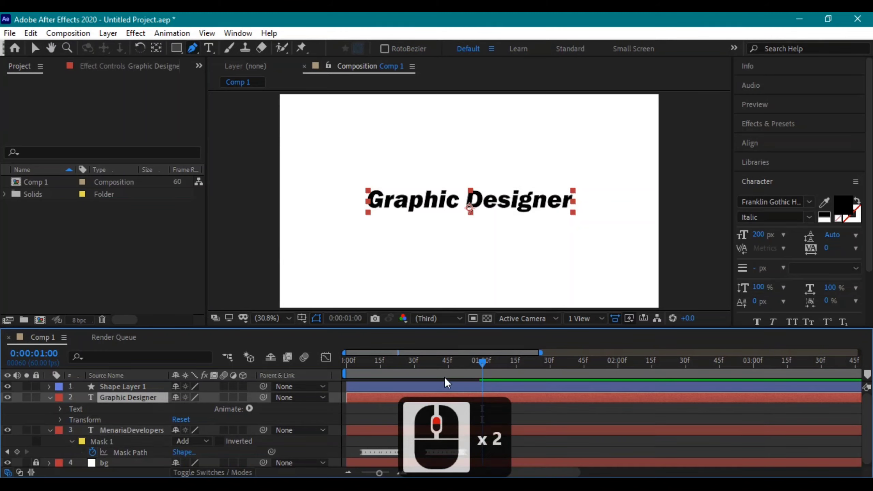
click(363, 452)
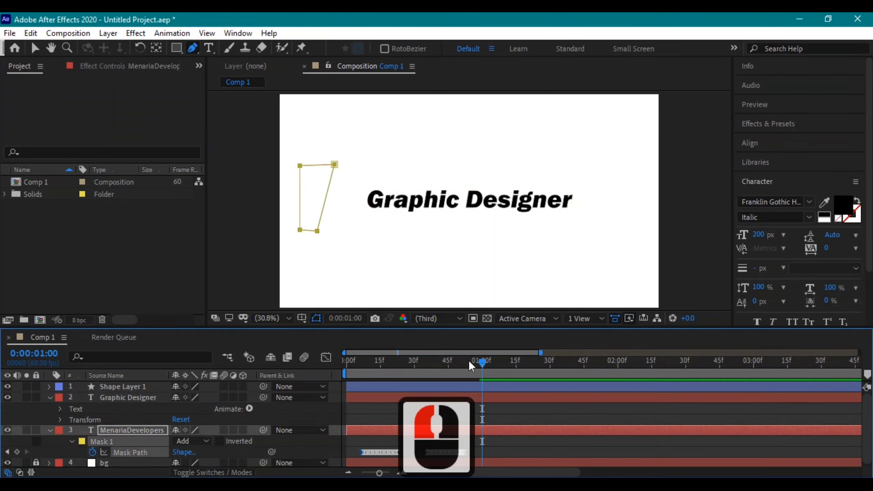
drag(483, 361, 368, 369)
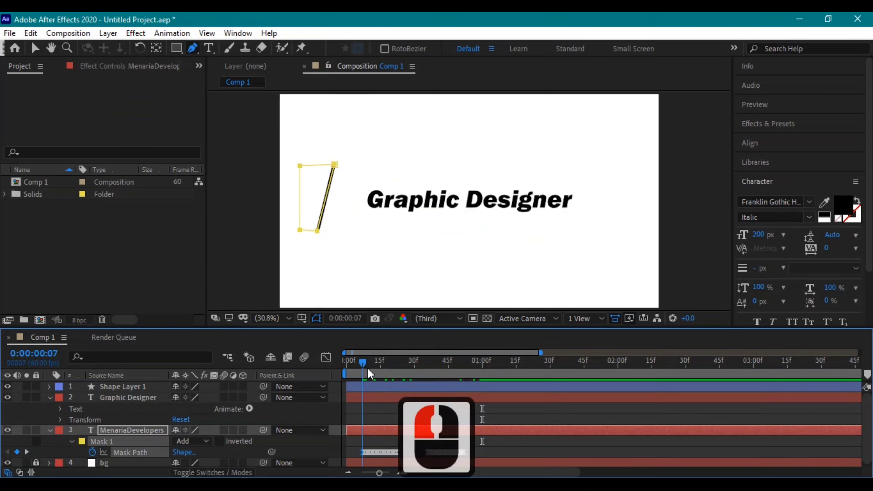
click(119, 398)
key(ctrl+v)
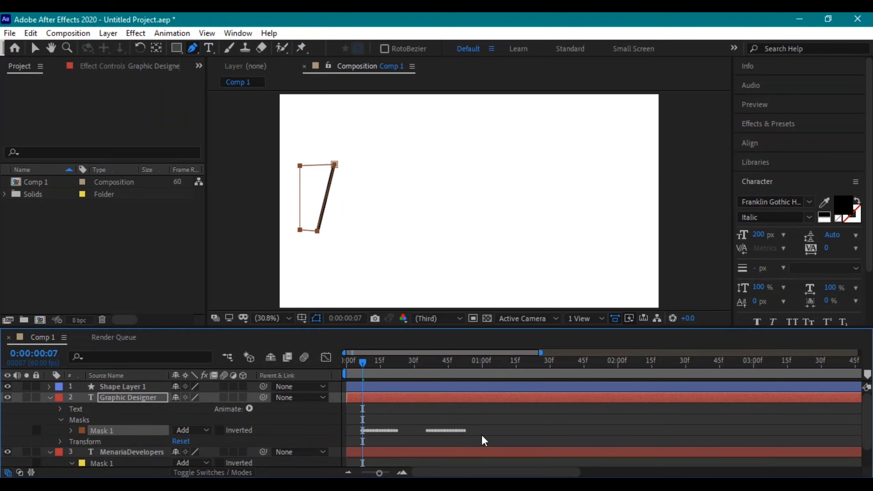
Preview both masked text layers together from the first frame
mouse_move(481, 435)
mouse_down()
mouse_move(360, 424)
mouse_move(476, 430)
mouse_up()
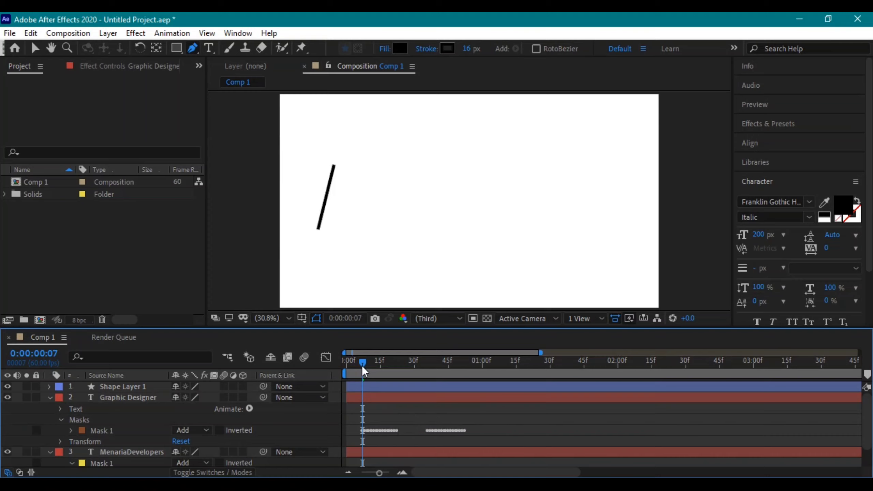
drag(362, 366, 346, 364)
key(space)
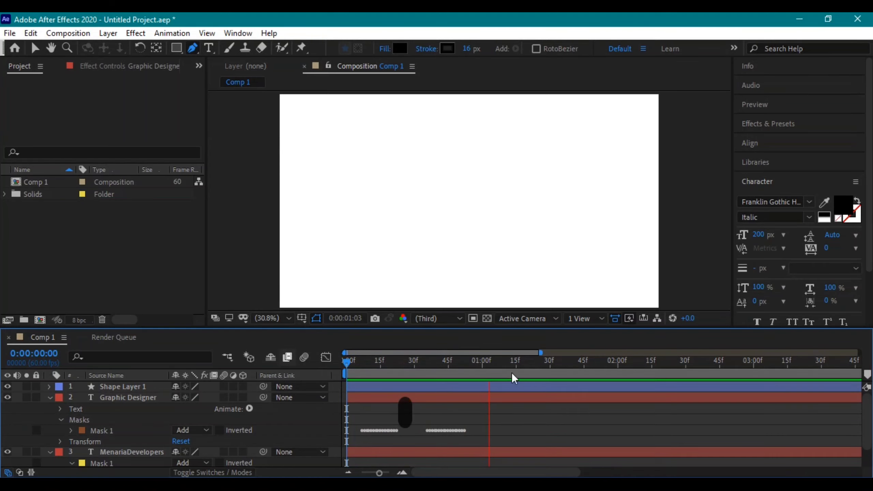
click(118, 405)
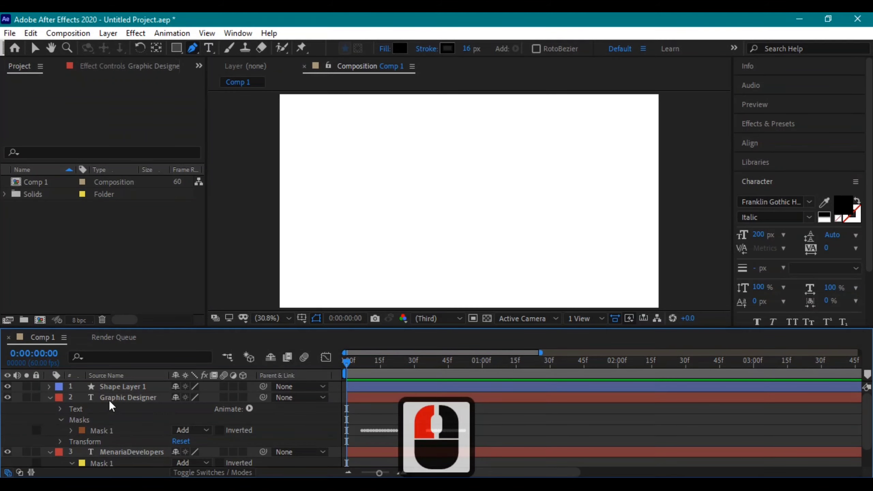
Trim the start of the Graphic Designer layer to about frame 32 and preview the result from the beginning
click(109, 400)
drag(346, 396, 419, 401)
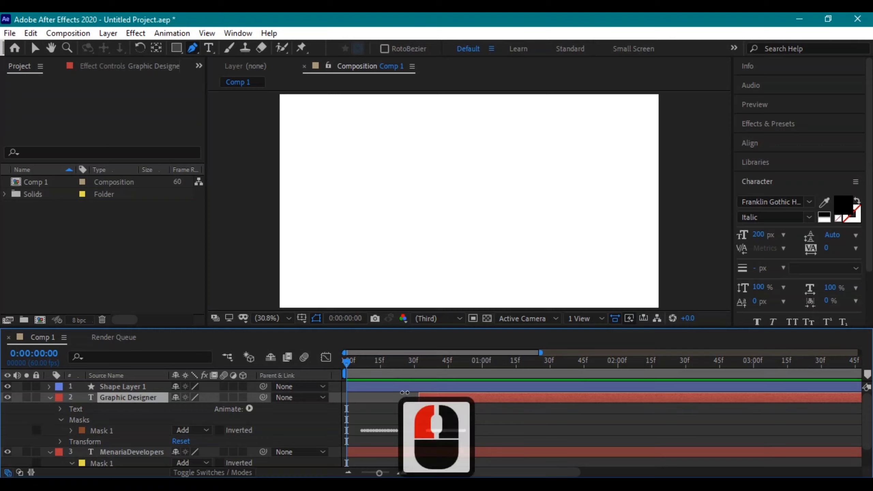
drag(411, 360, 338, 360)
key(space)
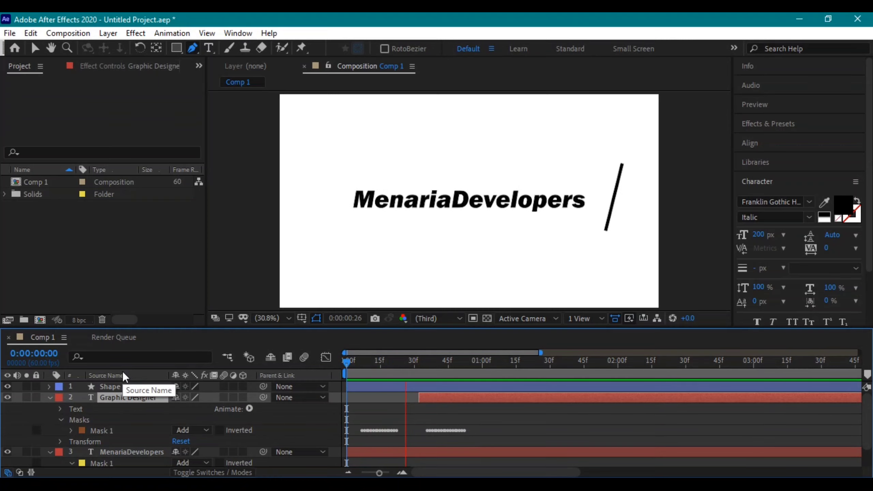
key(space)
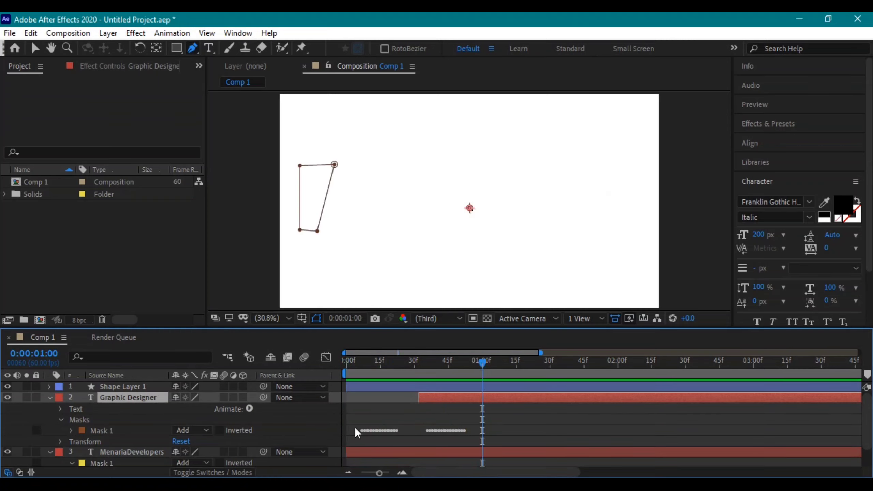
Trim the start of the Graphic Designer layer to frame 36, where the mask's return keyframes begin
alt+scroll(410, 429, up, 2)
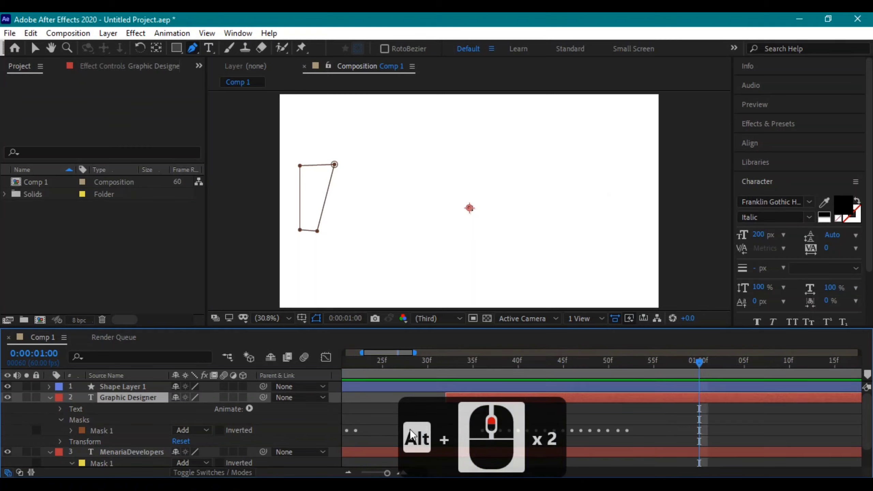
drag(507, 366, 479, 371)
click(480, 371)
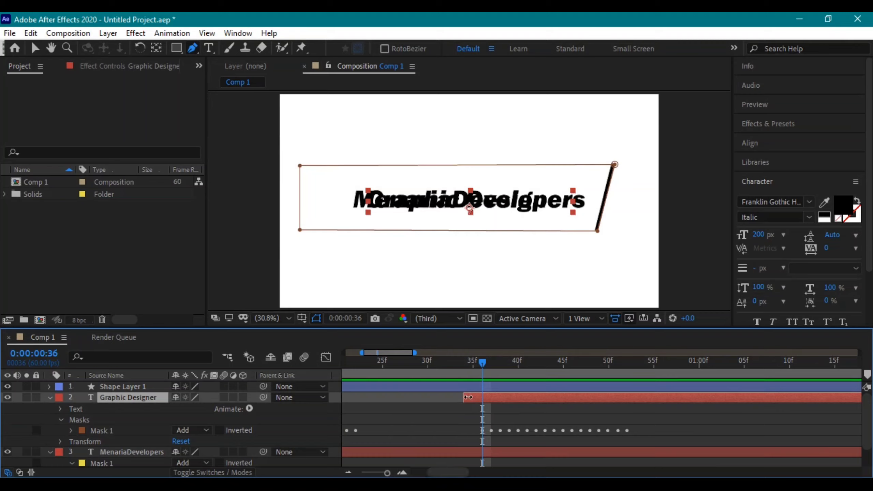
drag(469, 397, 483, 398)
Play the trimmed sequence from the first frame and return the playhead to the start
drag(425, 364, 224, 382)
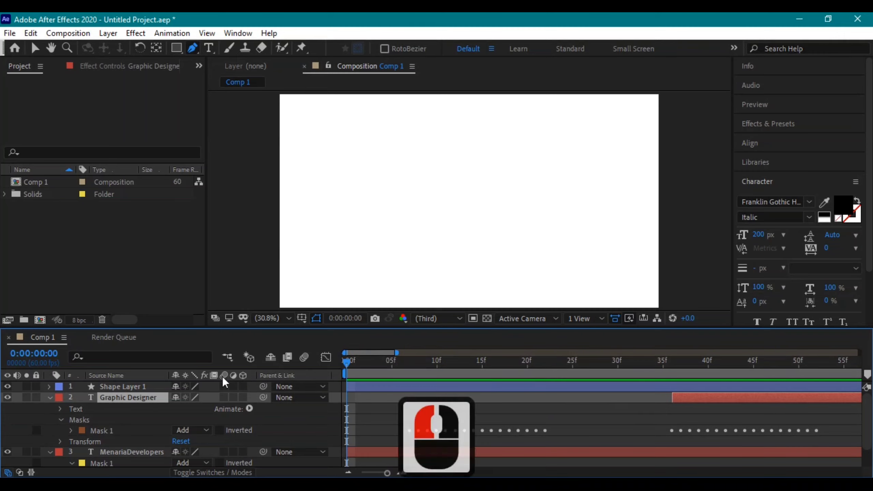
key(space)
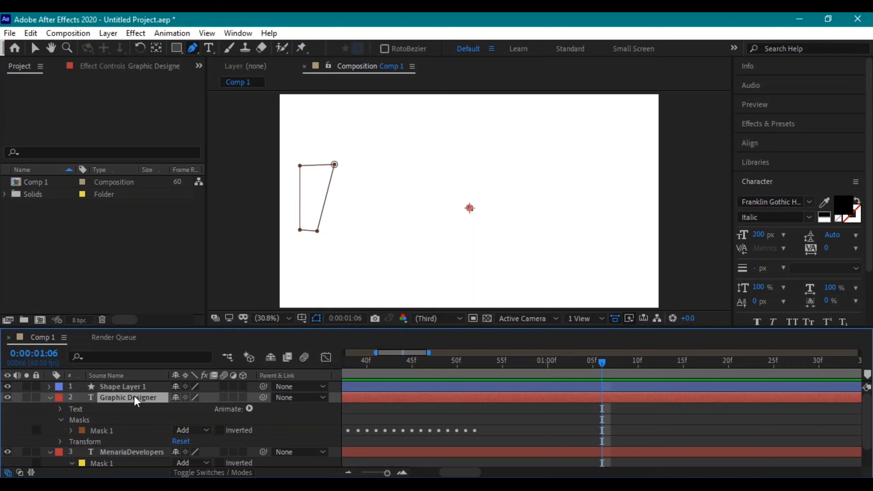
scroll(395, 426, down, 4)
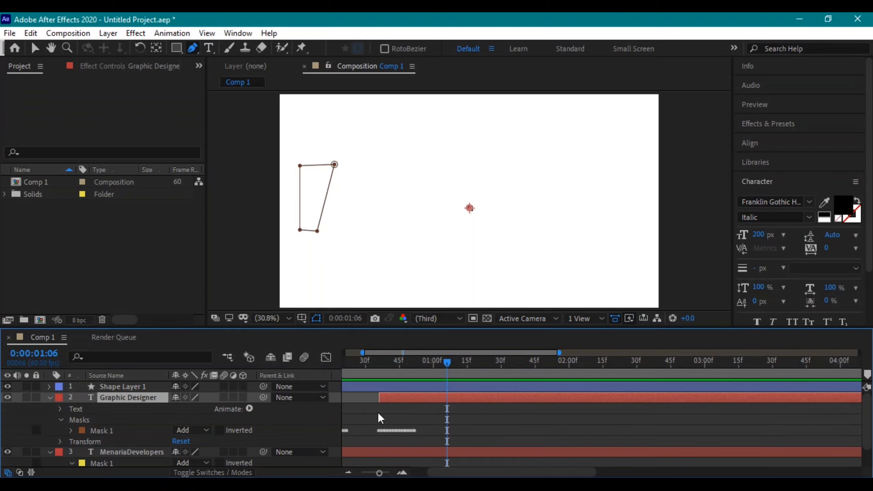
drag(366, 360, 248, 370)
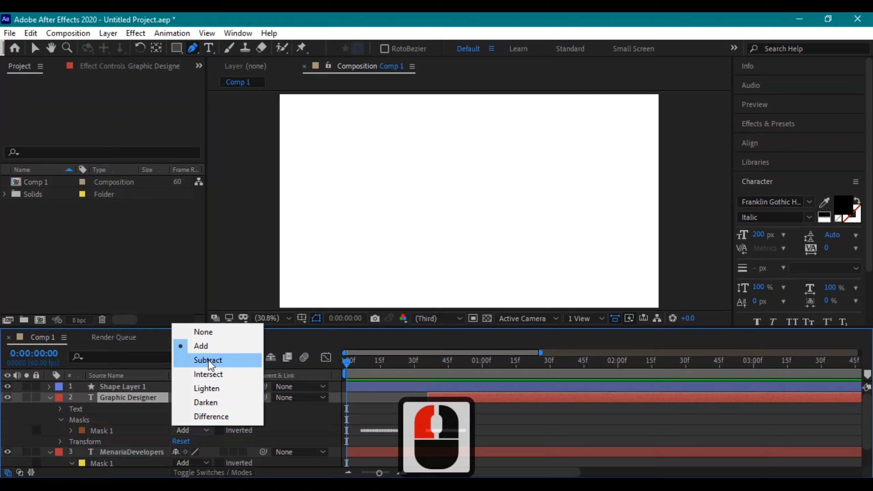
Set the mask mode of the Graphic Designer layer's Mask 1 to Subtract and preview the text switch
click(209, 360)
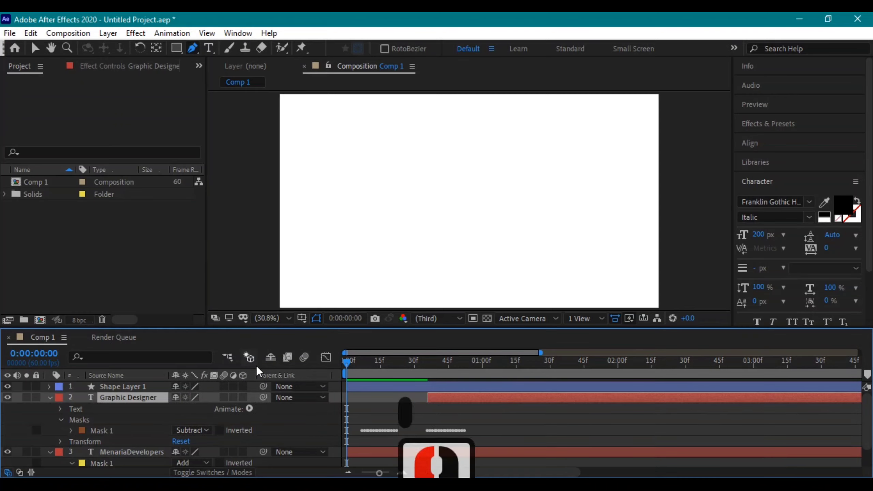
key(space)
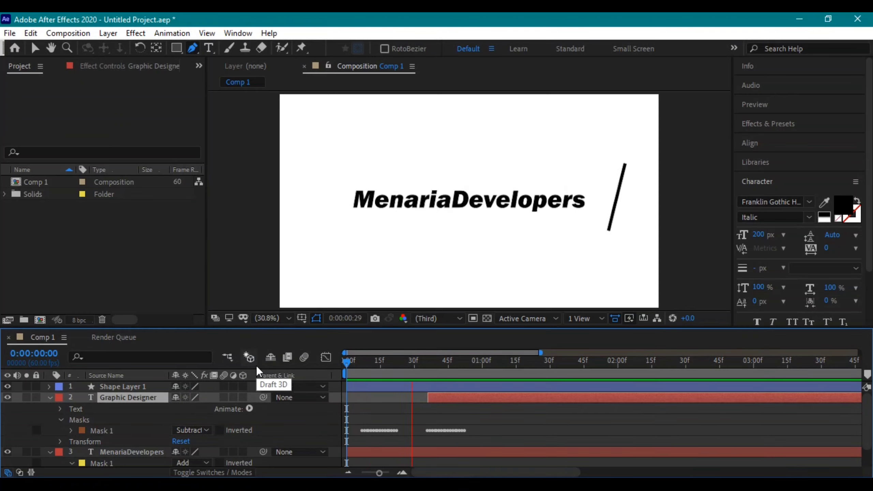
key(space)
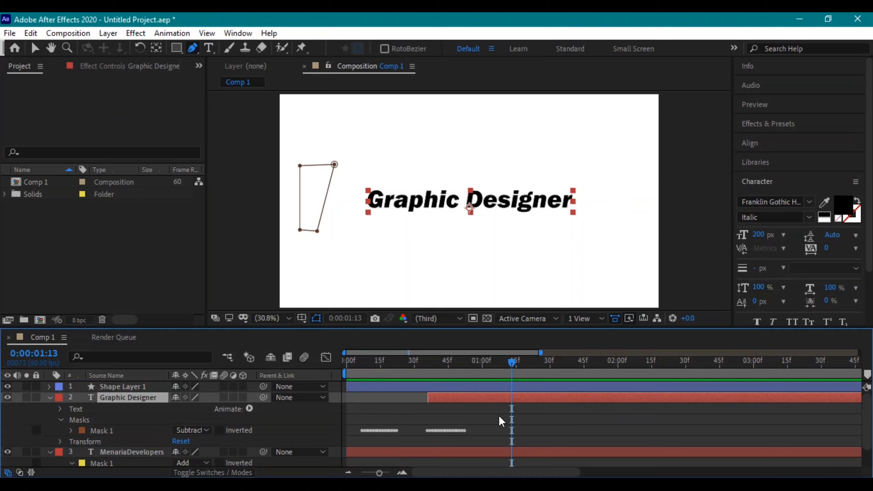
Extend the start of the Graphic Designer layer back to about frame 27 and preview the animation from the first frame
click(426, 396)
drag(418, 396, 275, 368)
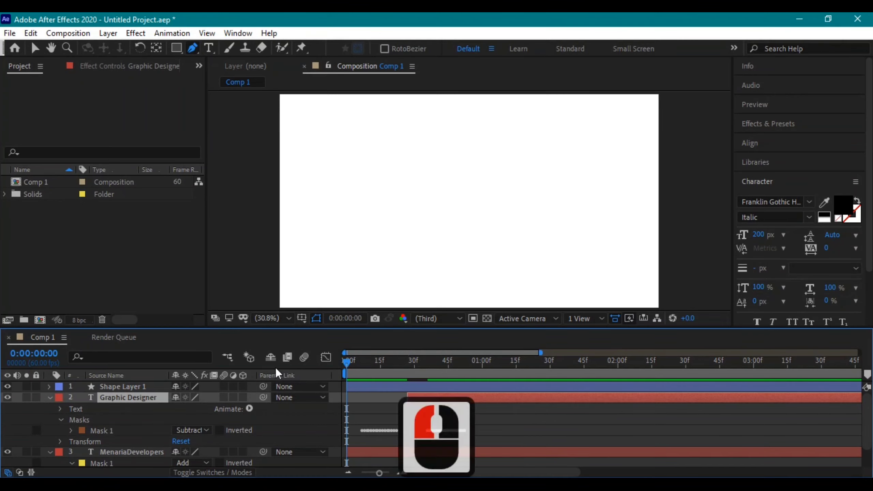
key(space)
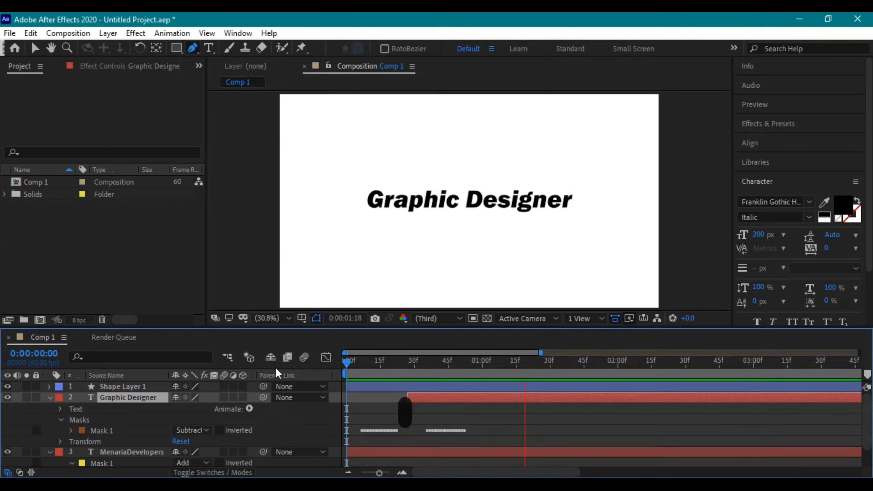
key(space)
key(space)
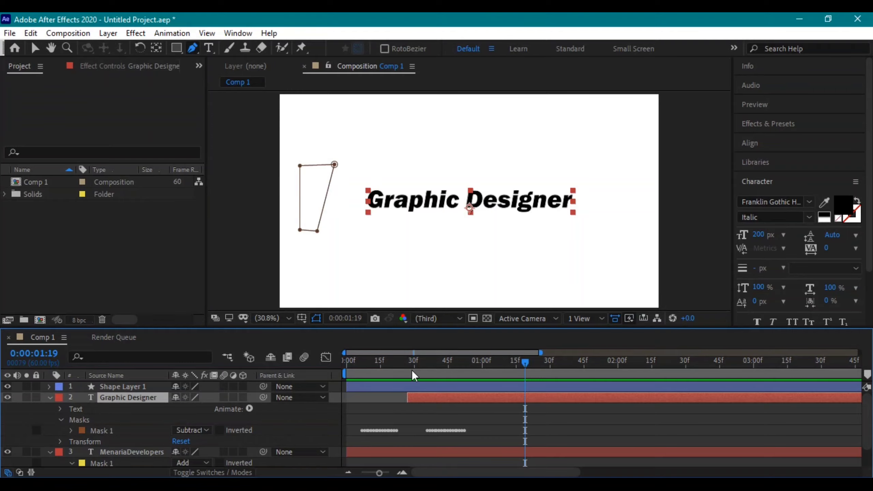
key(space)
key(space)
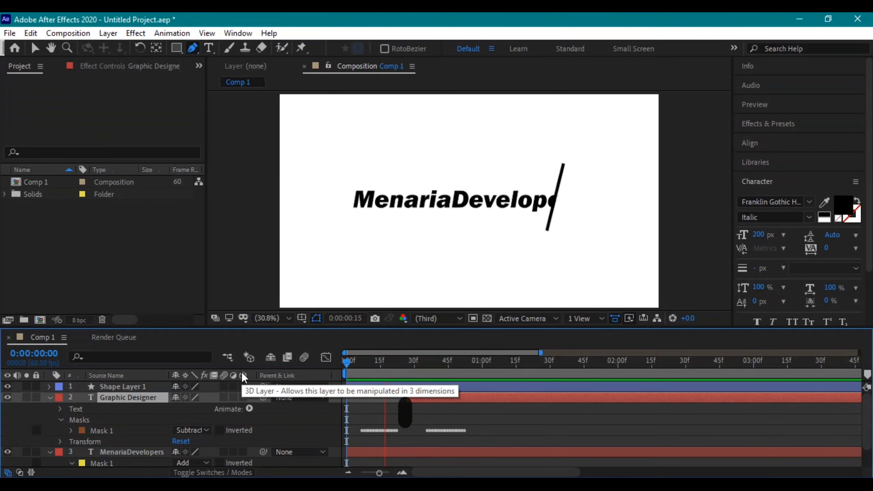
key(space)
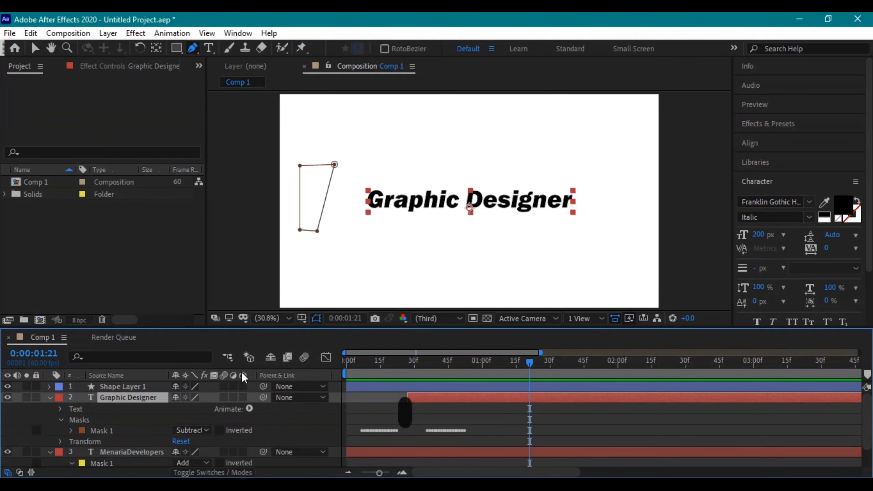